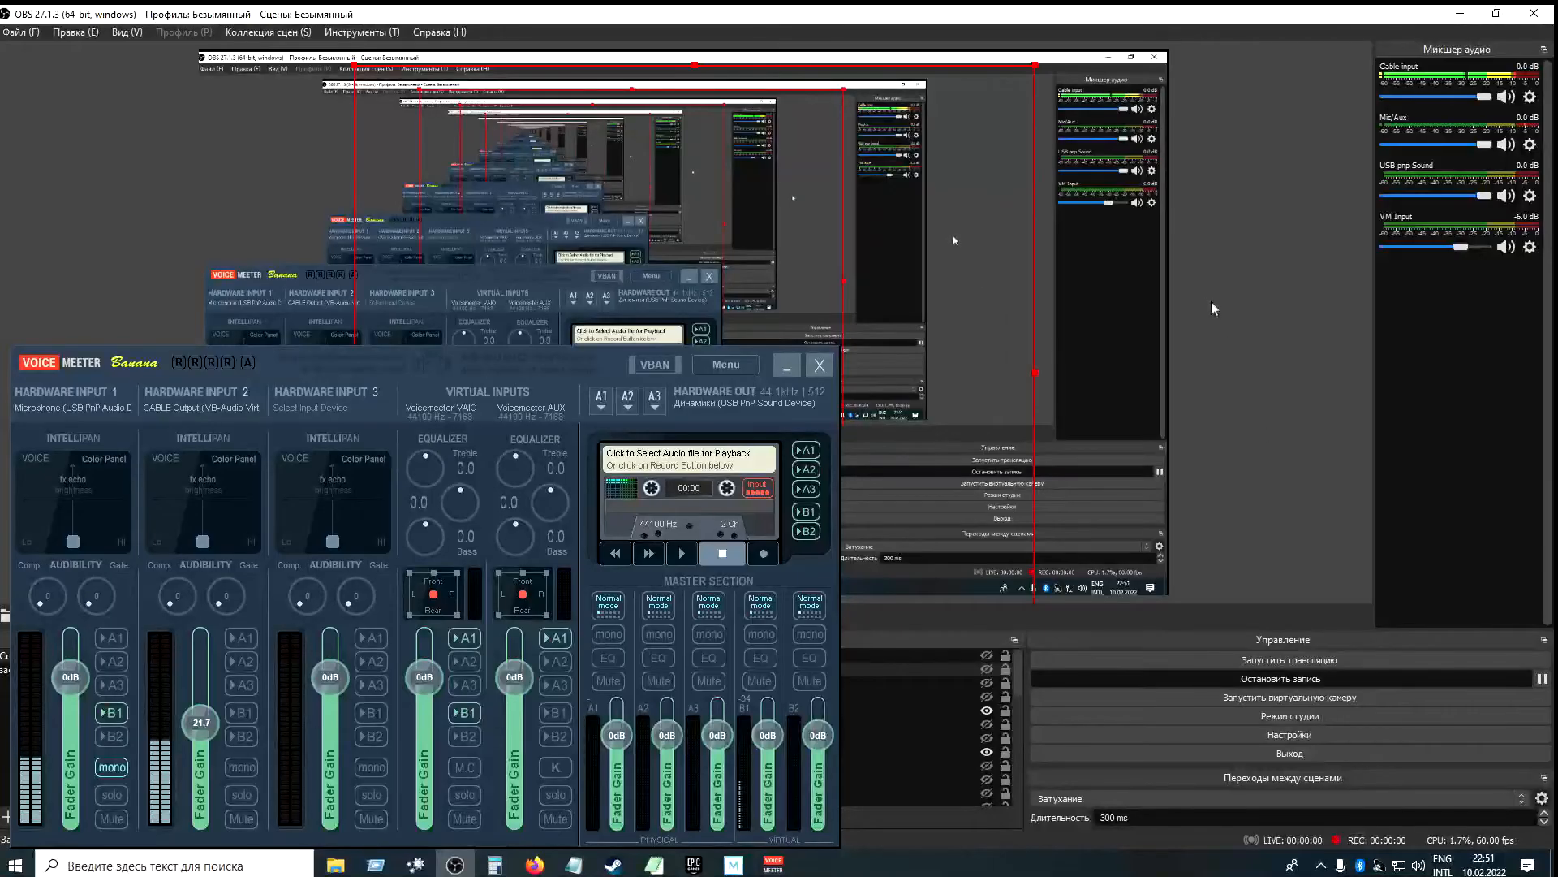
- Set the Mic/Aux source's device to VoiceMeeter Output (VB-Audio VoiceMeeter VAIO) and accept the properties
left_click(1529, 145)
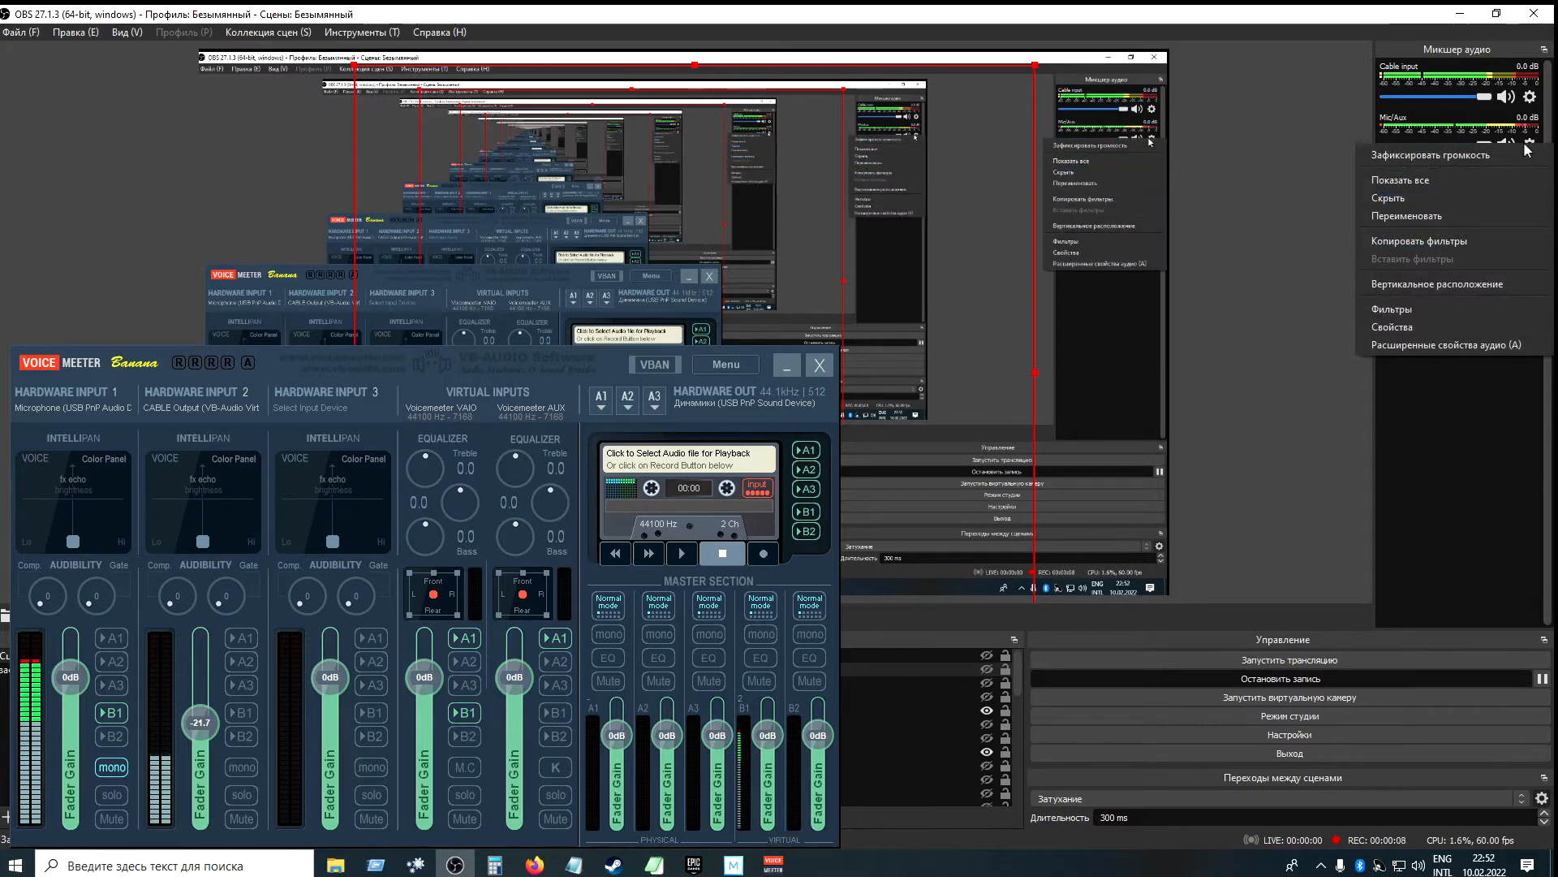
left_click(1392, 326)
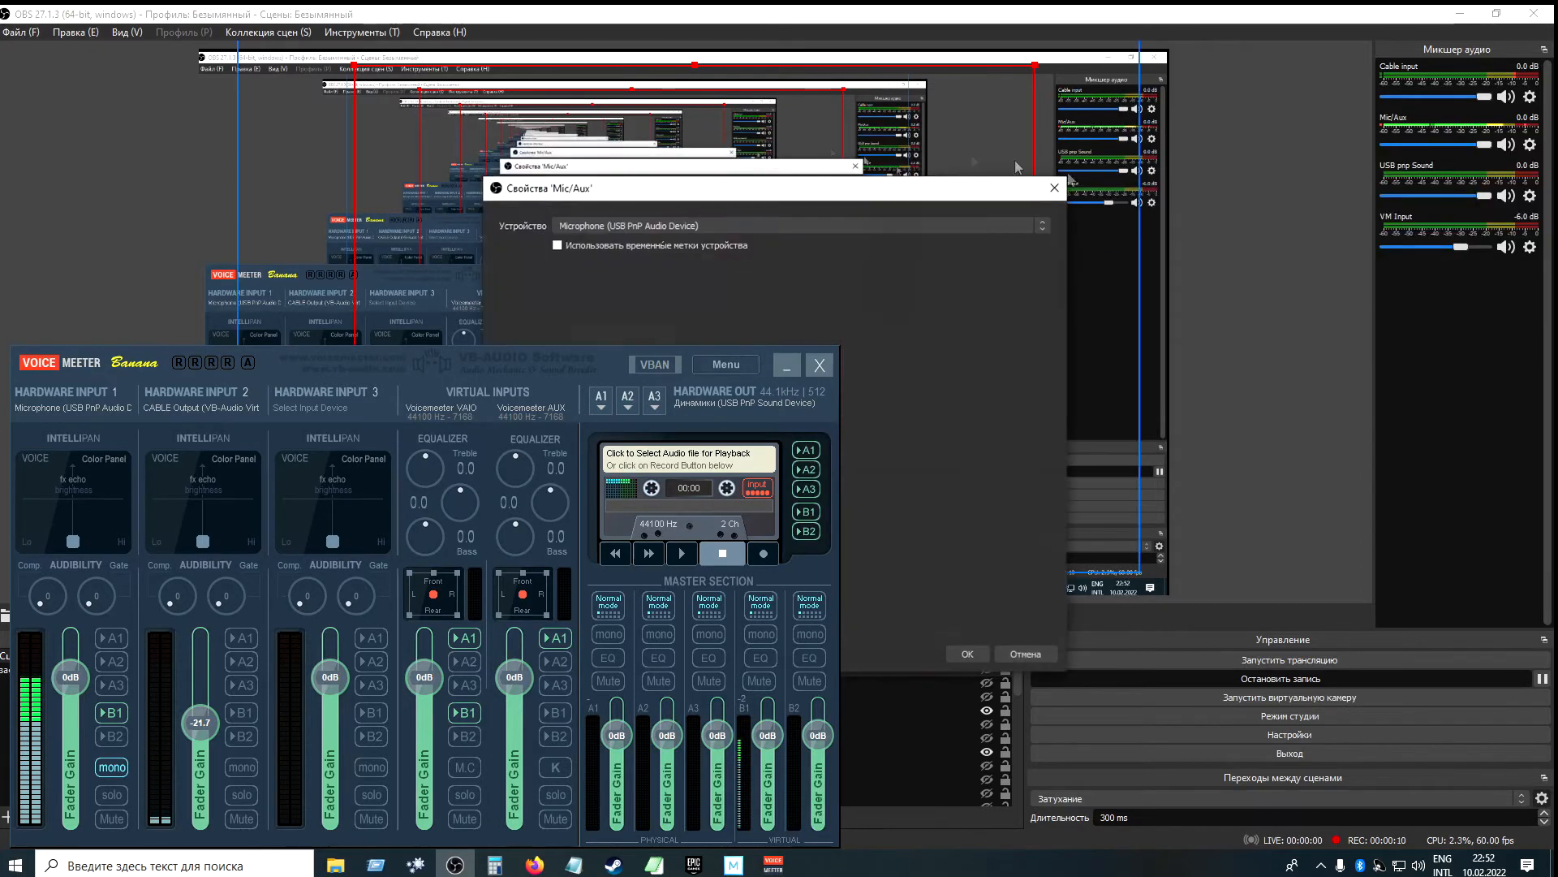
left_click(906, 226)
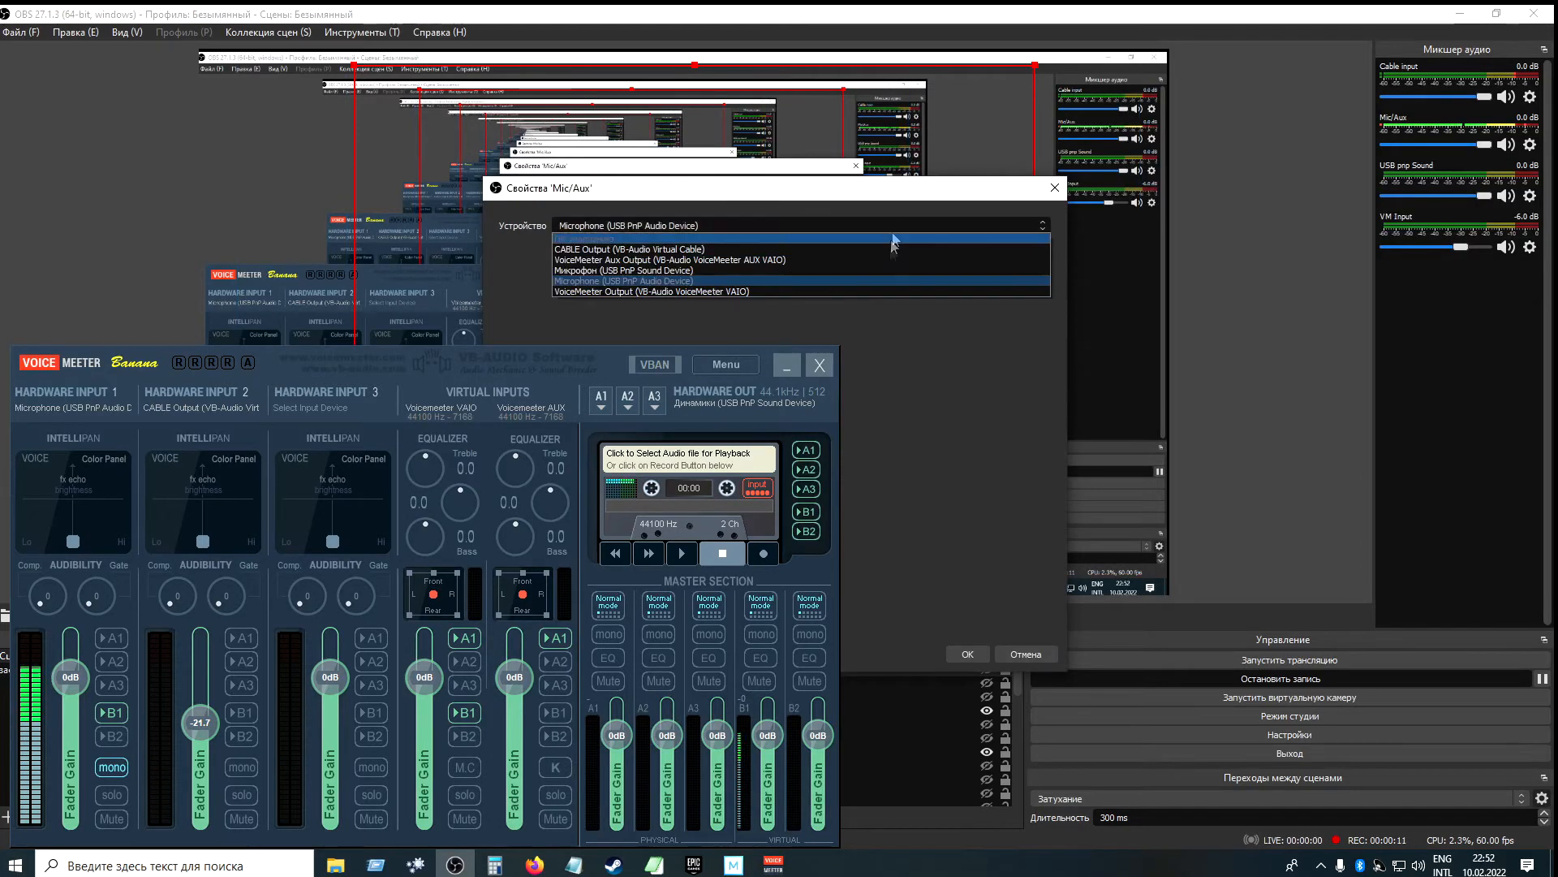
left_click(763, 289)
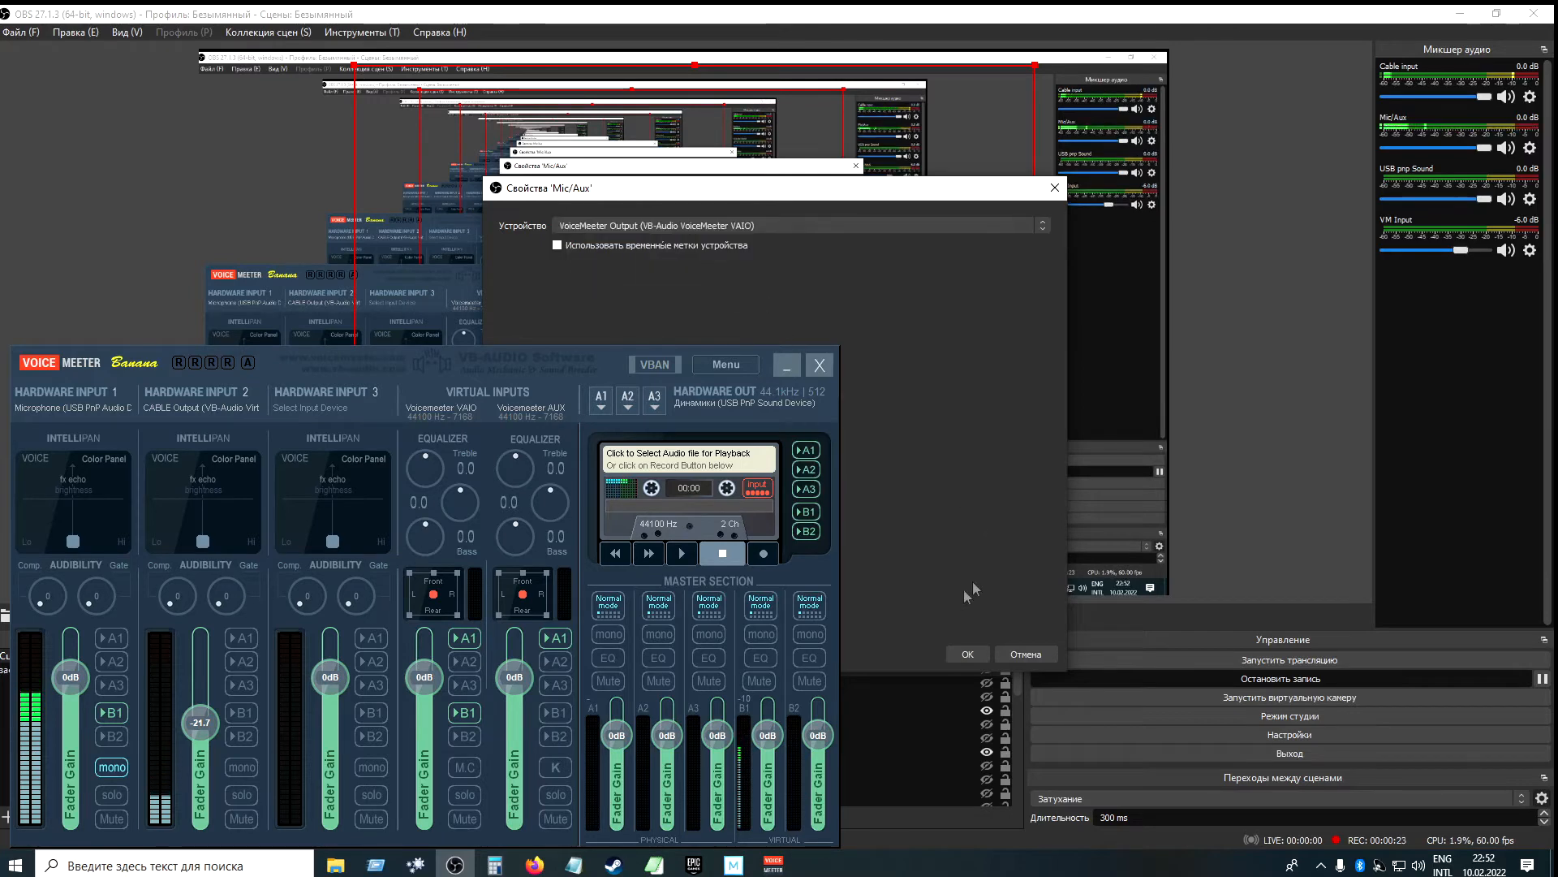
left_click(969, 652)
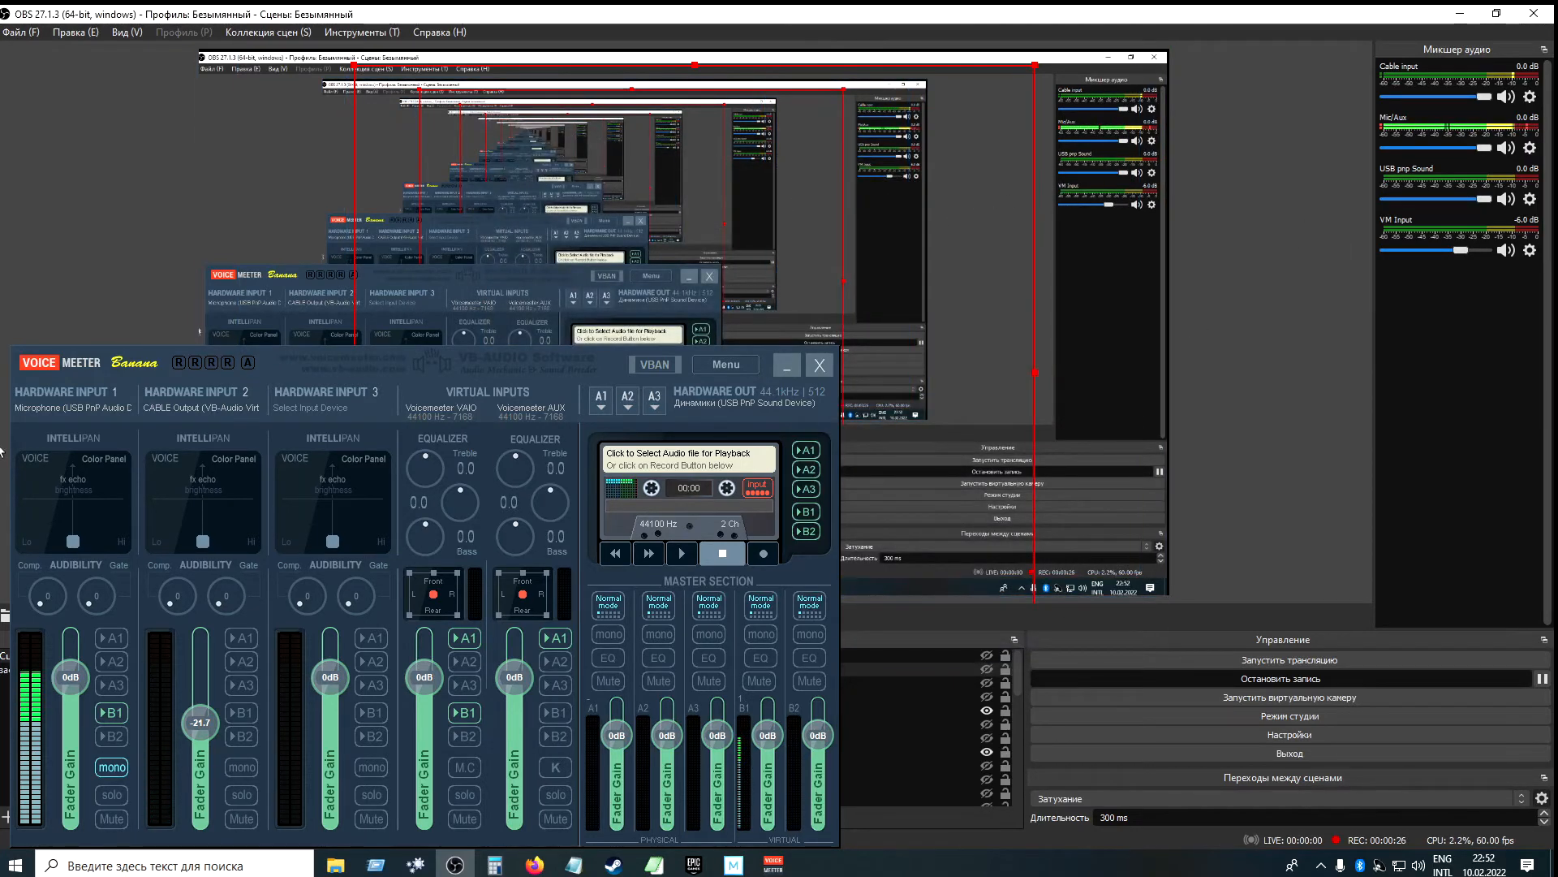
- Assign WDM: Microphone (USB PnP Audio Device) to Hardware Input 1 in VoiceMeeter and toggle its B1 routing, leaving it on
left_click(54, 408)
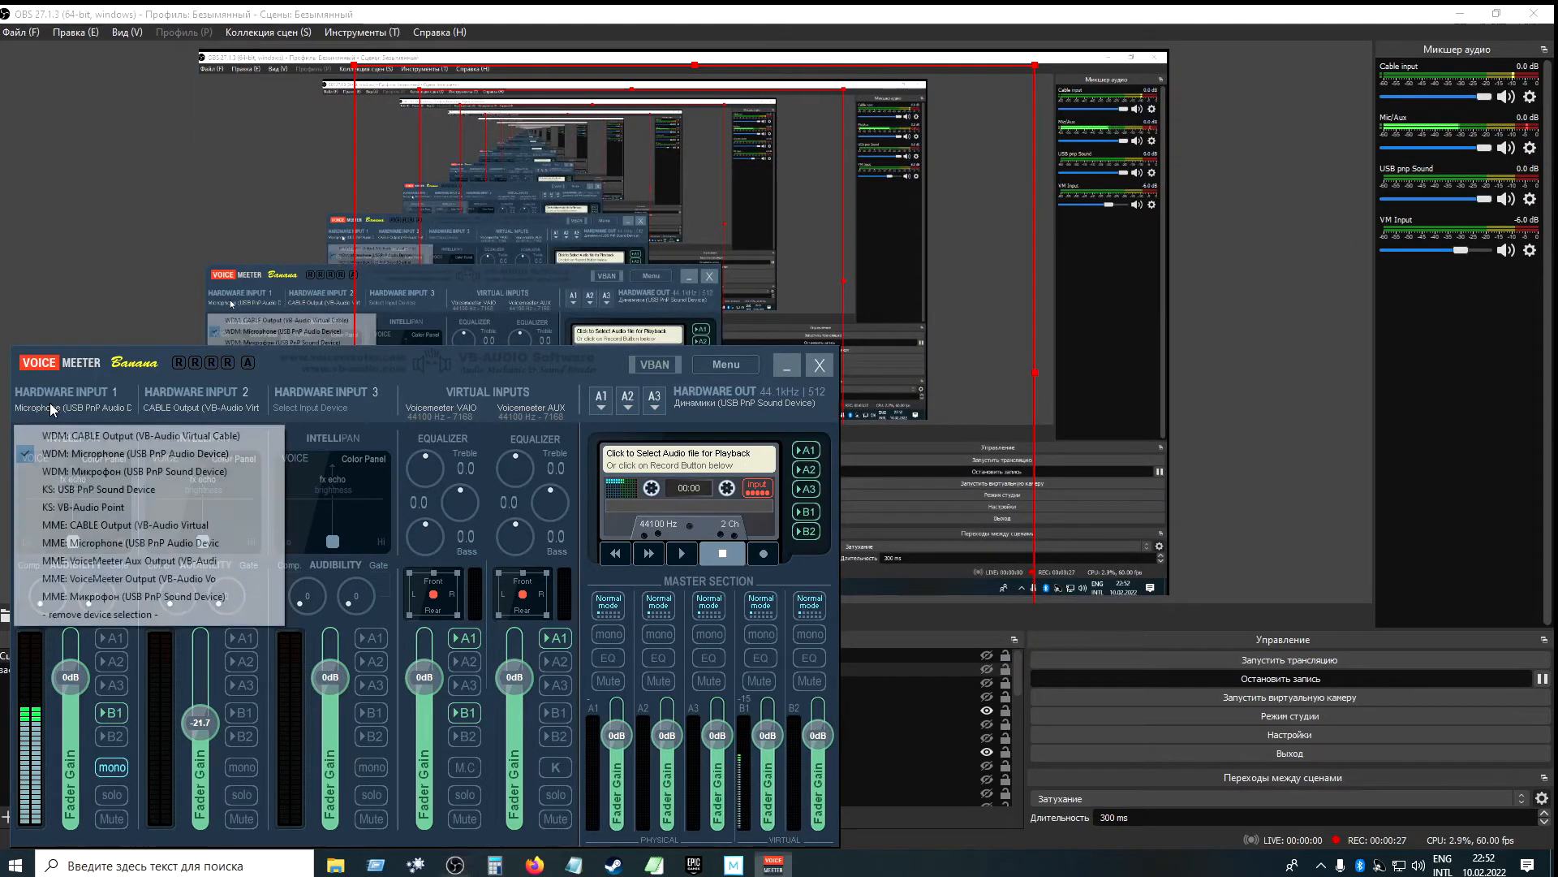
left_click(75, 453)
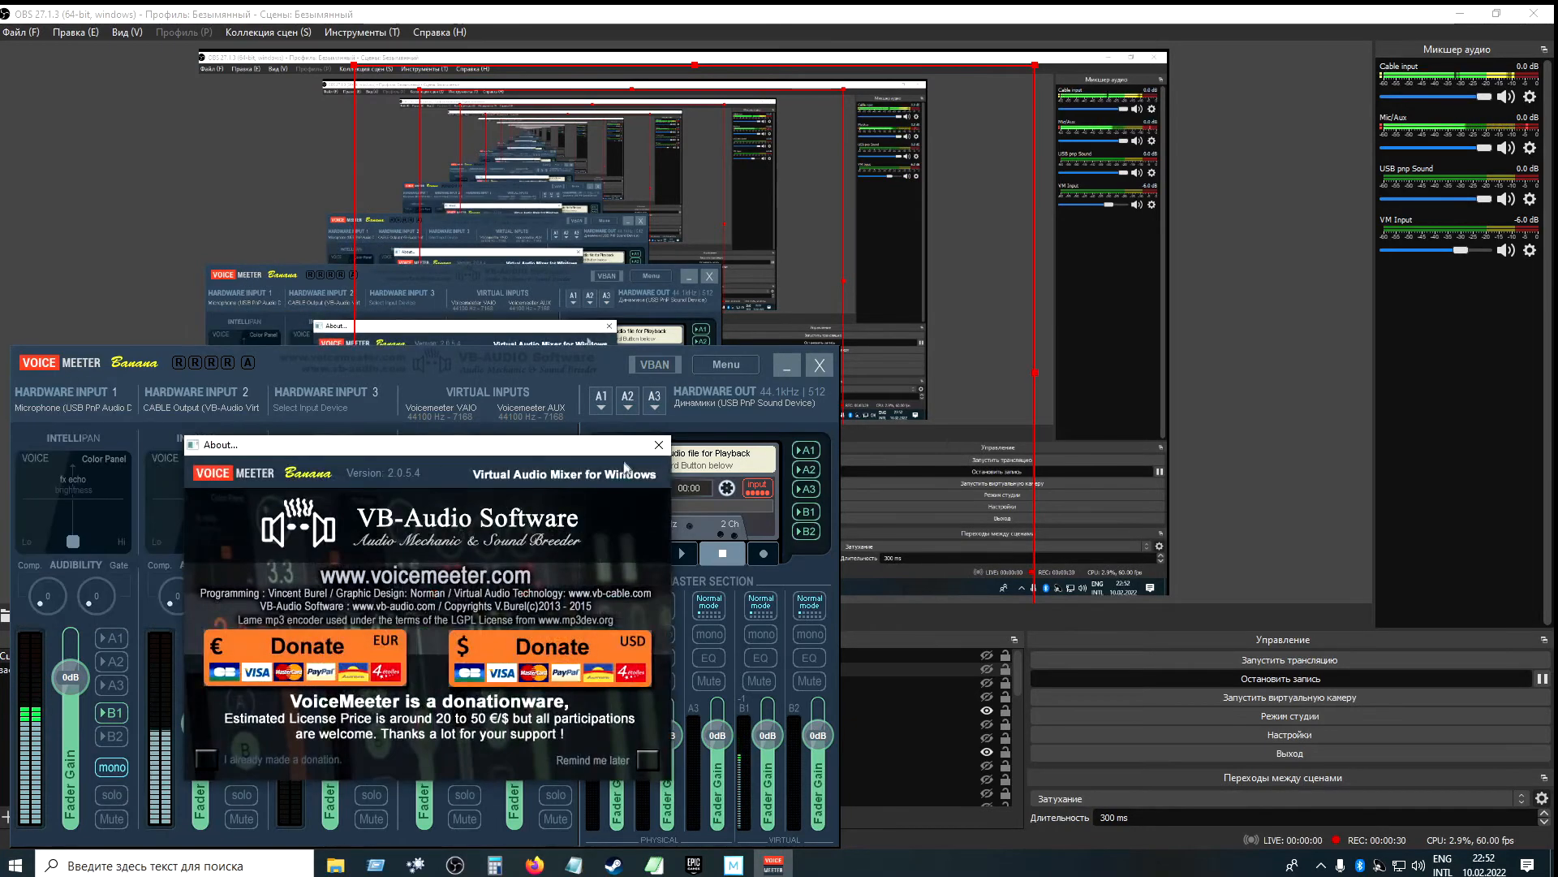
left_click(112, 714)
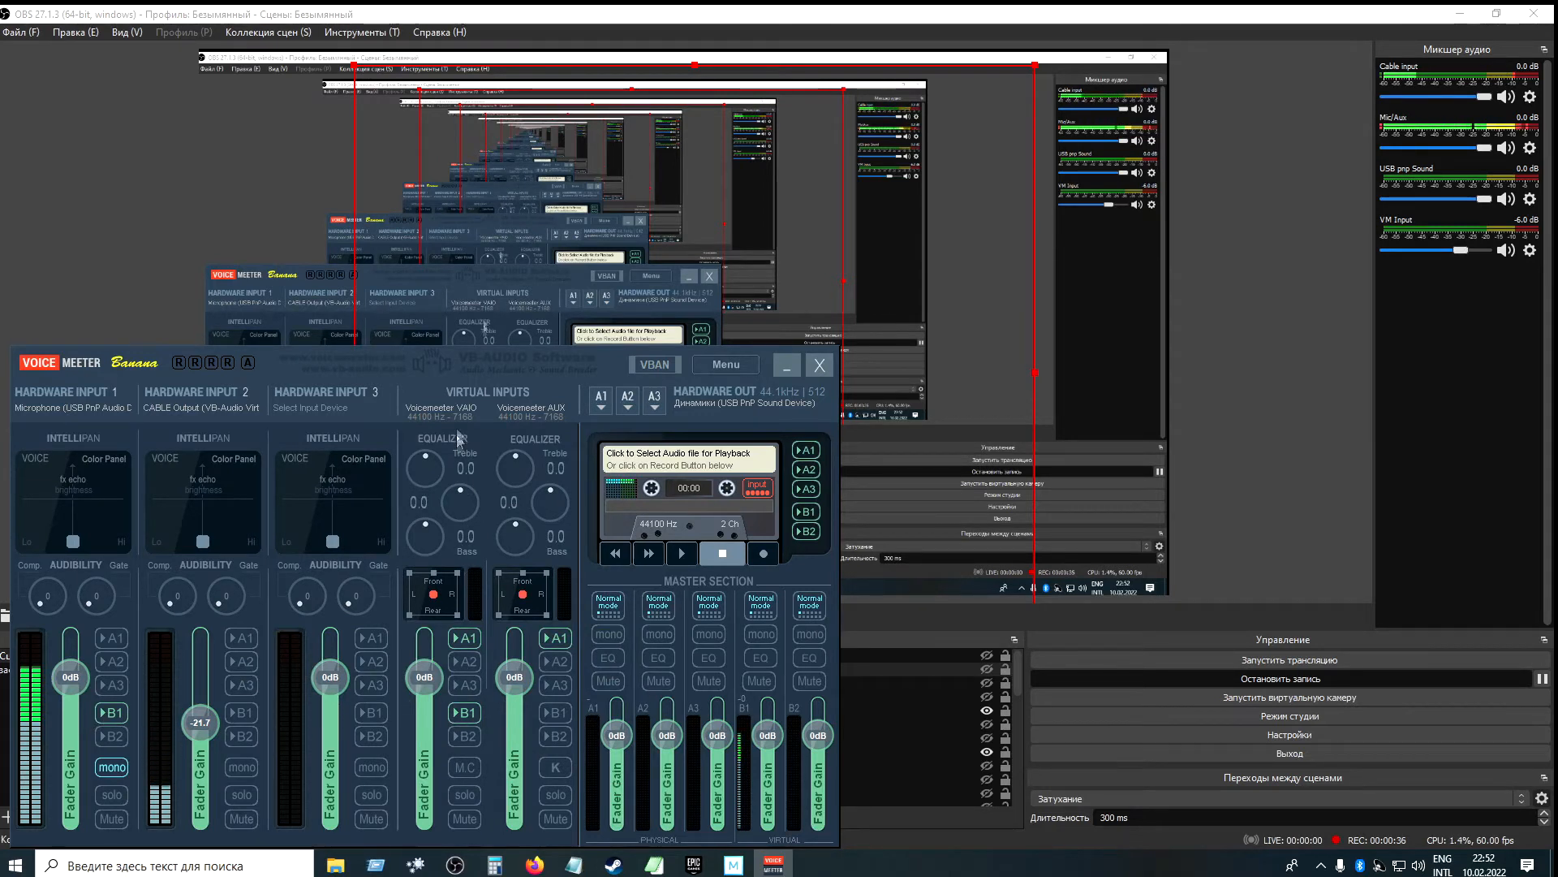
left_click(114, 714)
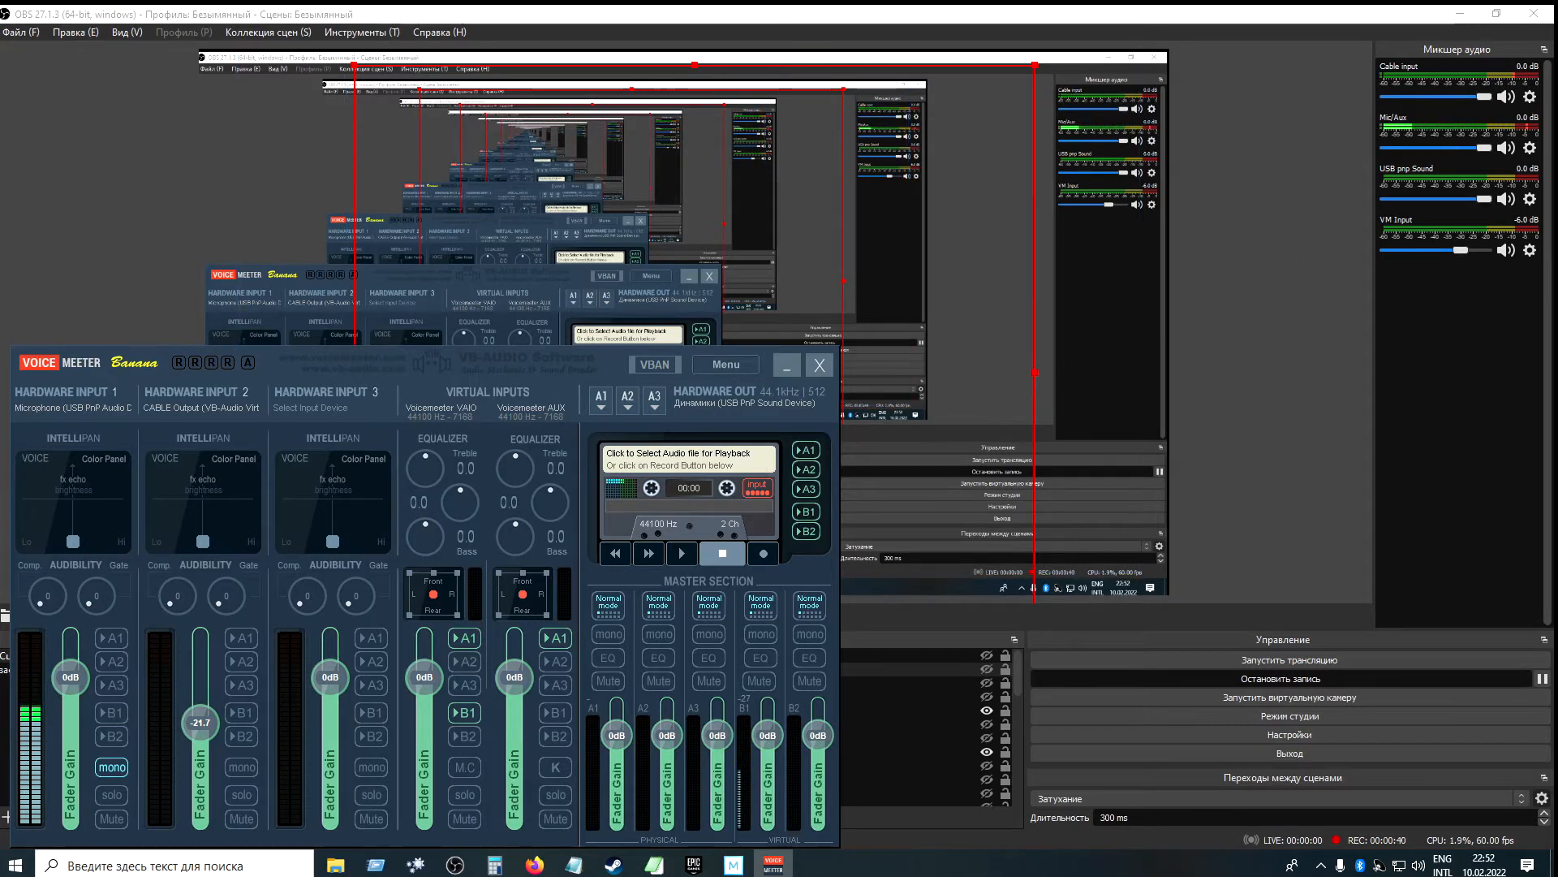
left_click(115, 711)
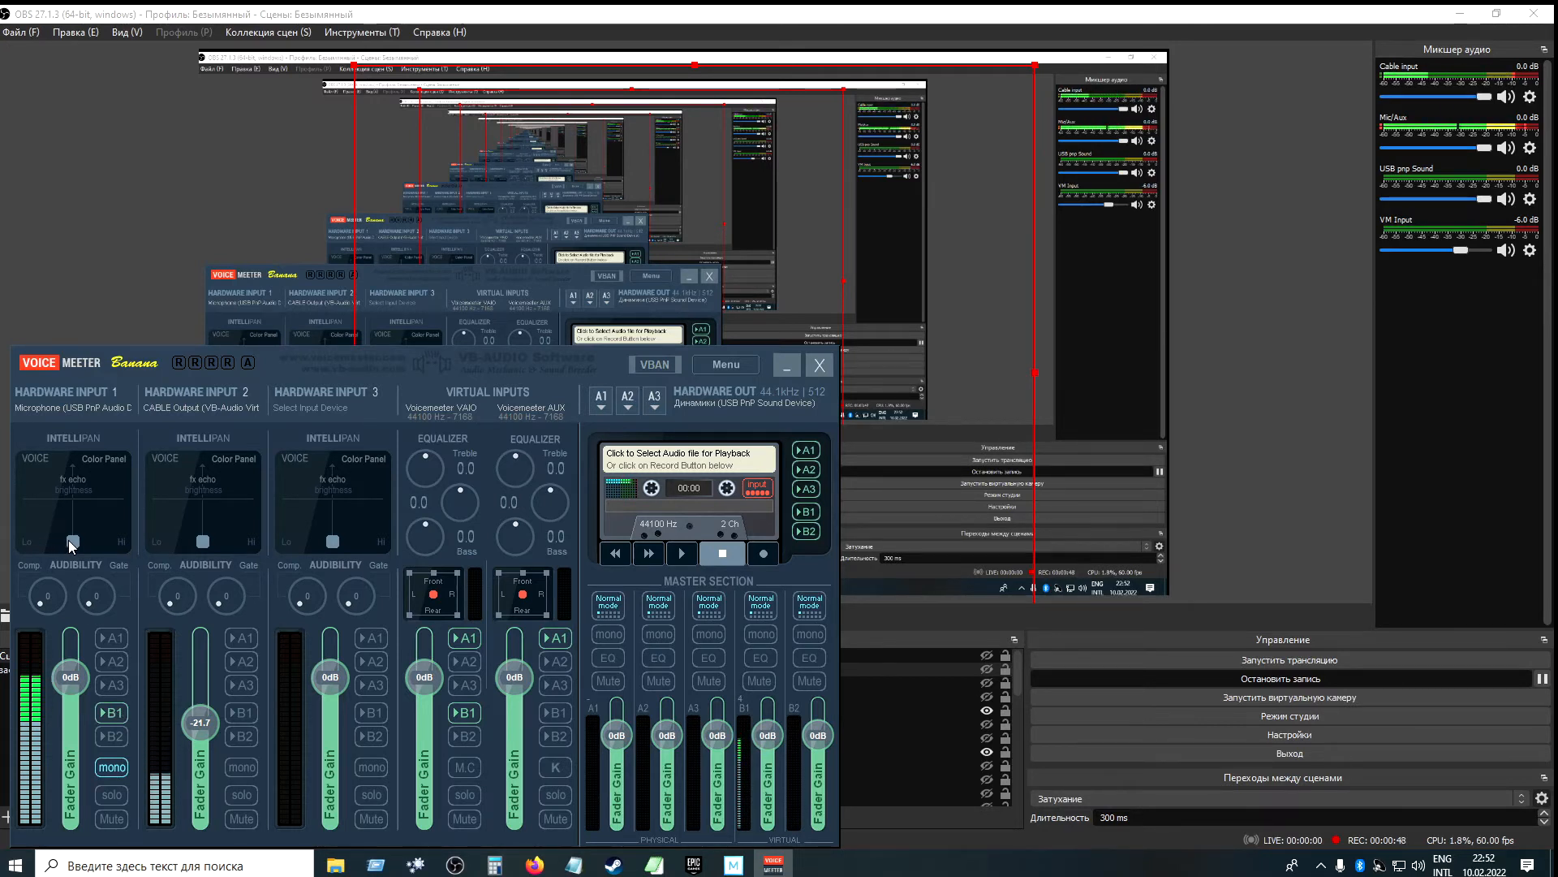
- Try Hardware Input 1's fader, voice Color Panel and Gate at 10.0, and reset them to their defaults
mouse_move(79, 671)
left_mouse_down()
mouse_move(73, 629)
mouse_move(73, 743)
mouse_move(71, 667)
left_mouse_up()
left_click_drag(73, 541, 72, 505)
double_click(73, 506)
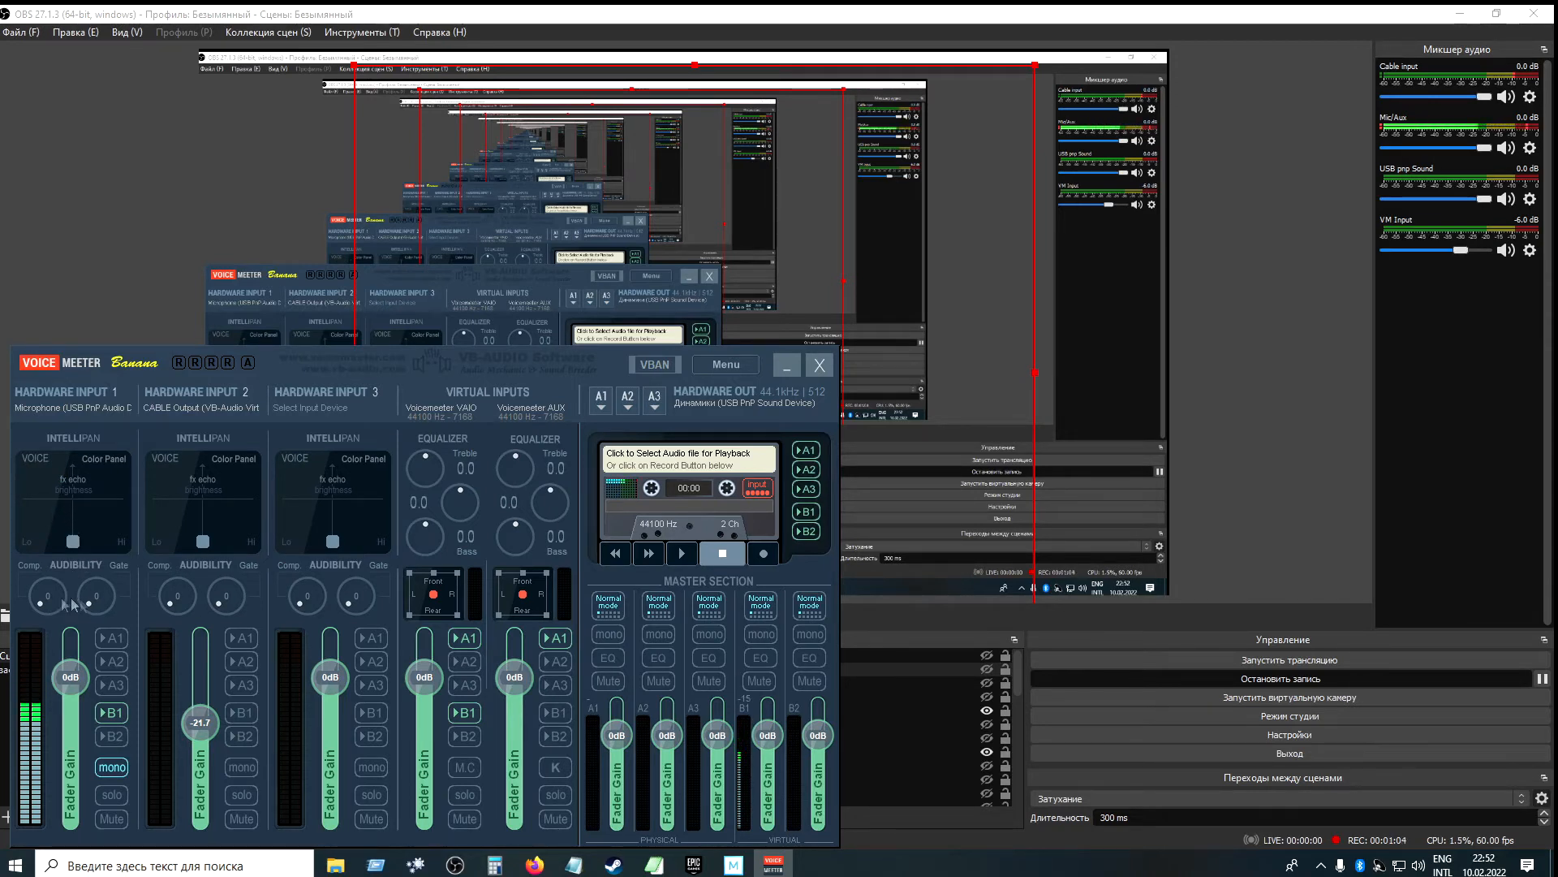
left_click_drag(87, 603, 120, 461)
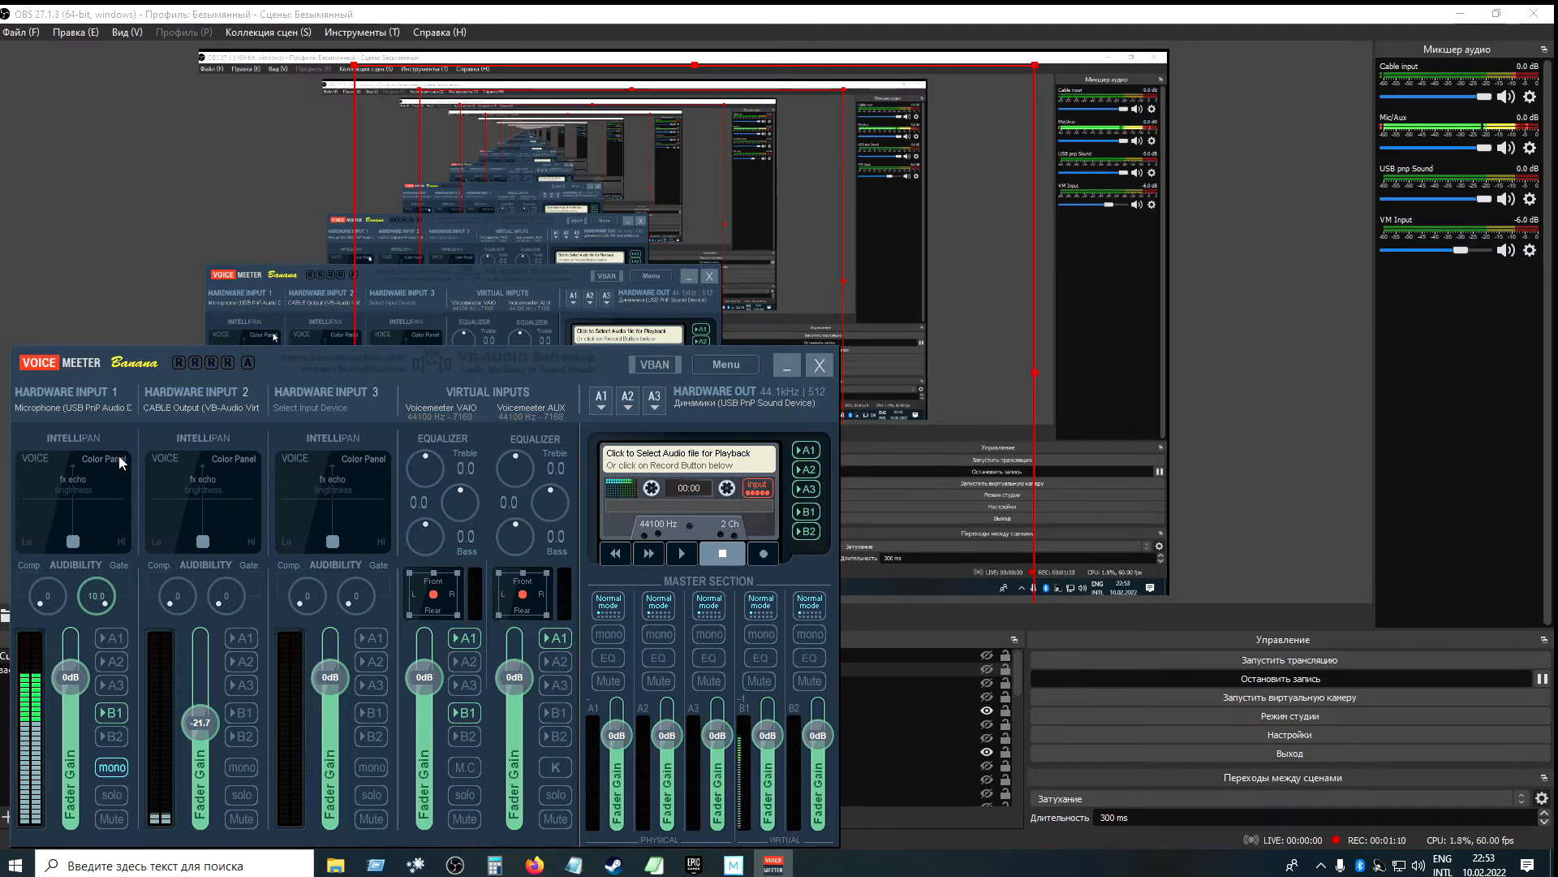
left_click_drag(114, 556, 28, 620)
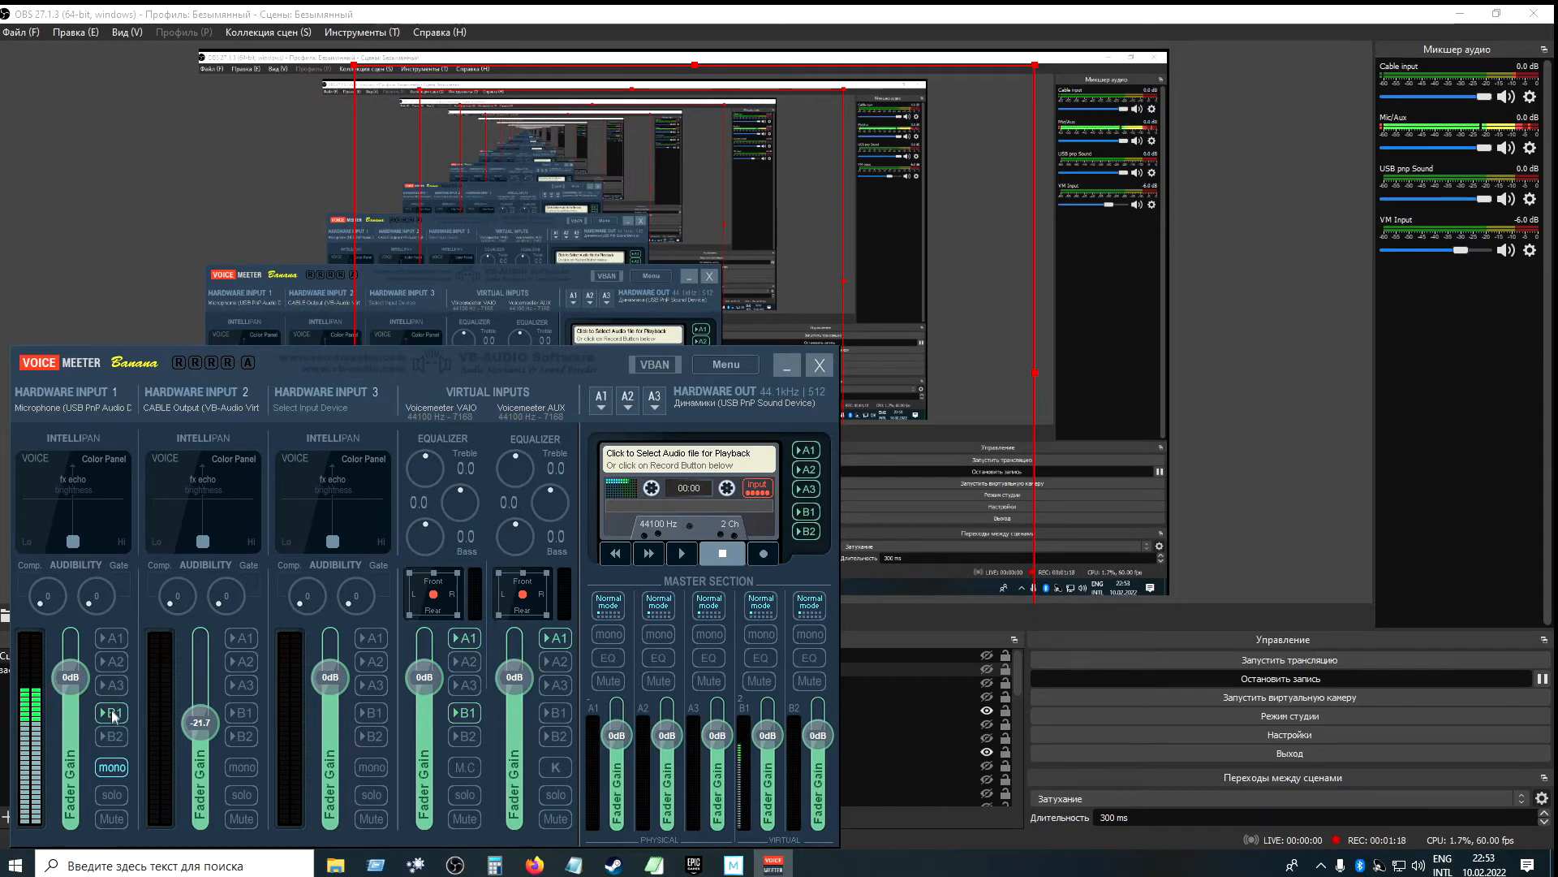
- Toggle the B2 routing and the mono option of Hardware Input 1, returning each to its original state
left_click(117, 738)
left_click(114, 737)
left_click(111, 767)
left_click(112, 769)
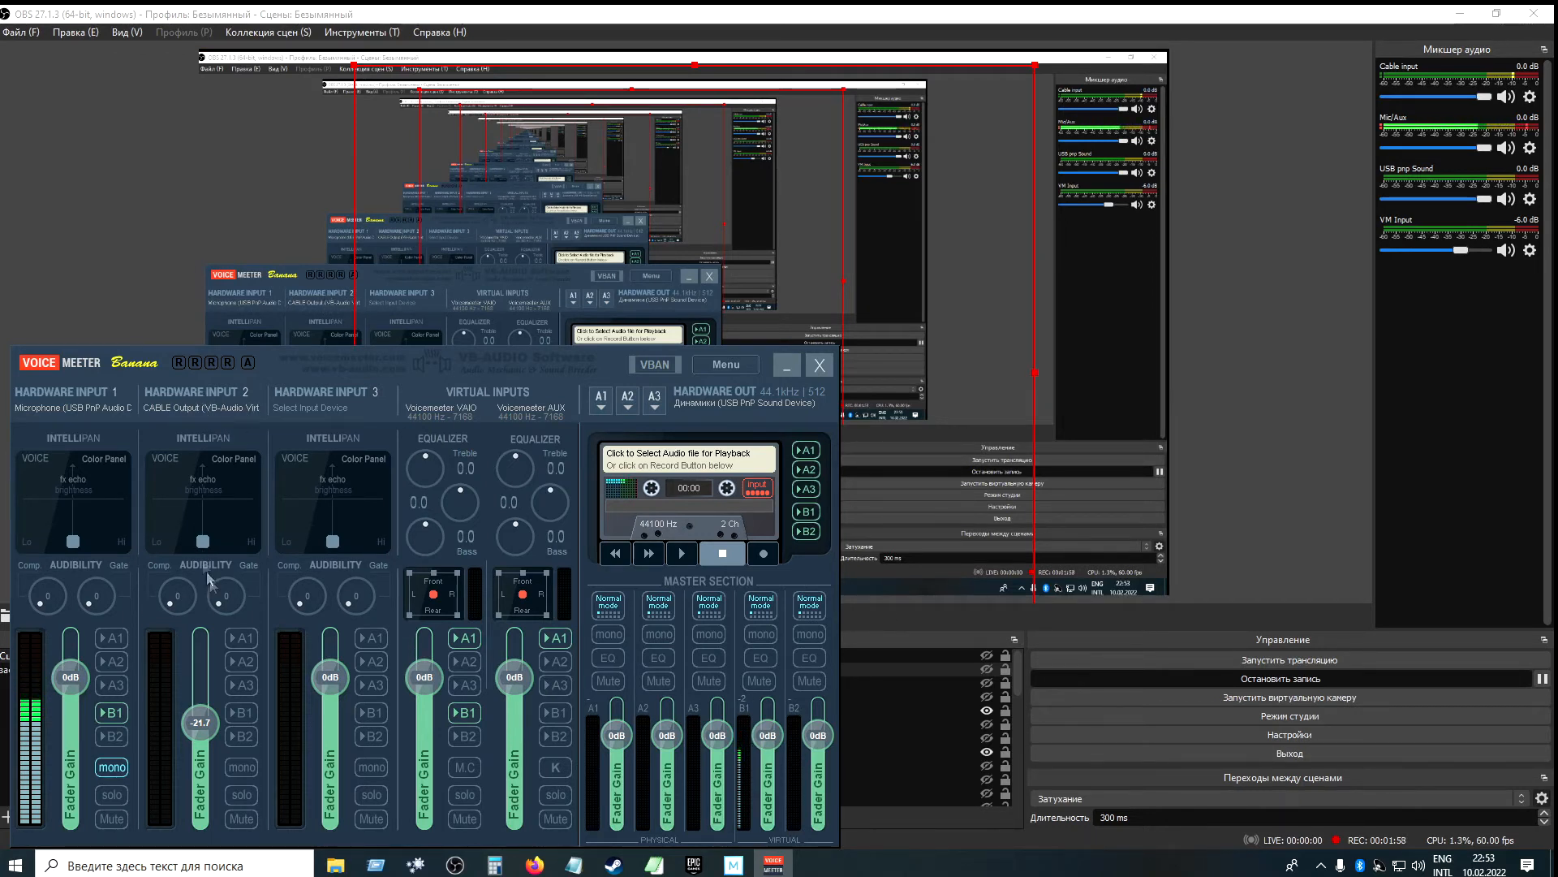
- Route Hardware Input 2 to the A1 output in VoiceMeeter
left_click(243, 638)
- Open the properties of the USB pnp Sound source in OBS to view its device, moving the dialog aside
right_click(1429, 182)
left_click(1380, 358)
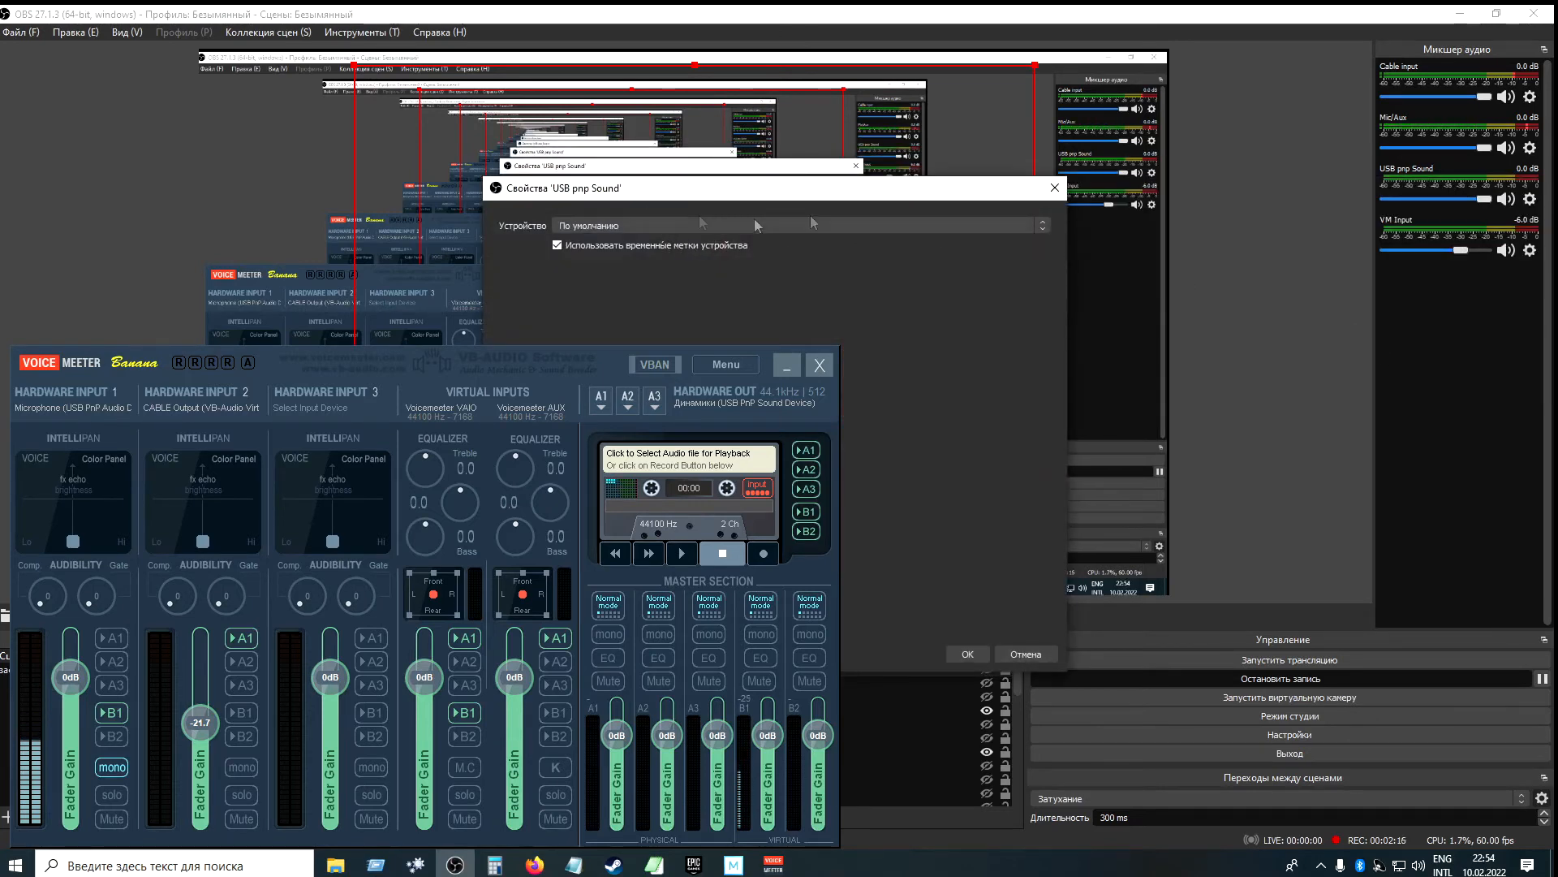
left_click_drag(909, 188, 1085, 172)
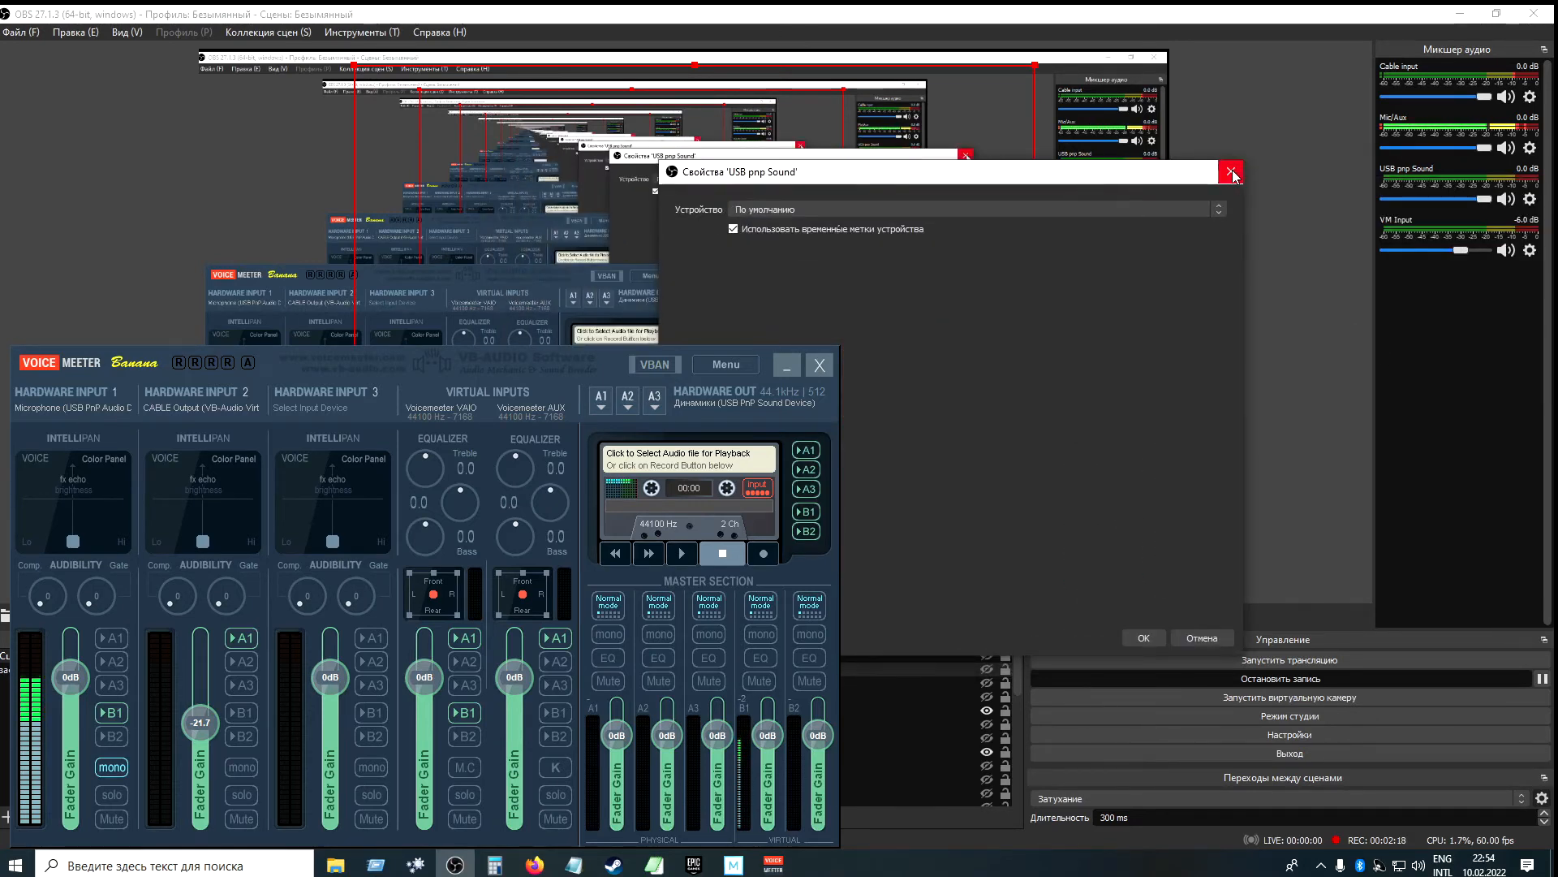
- Check which playback device is the default in the Windows Sound dialog, and close the dialog
right_click(1419, 864)
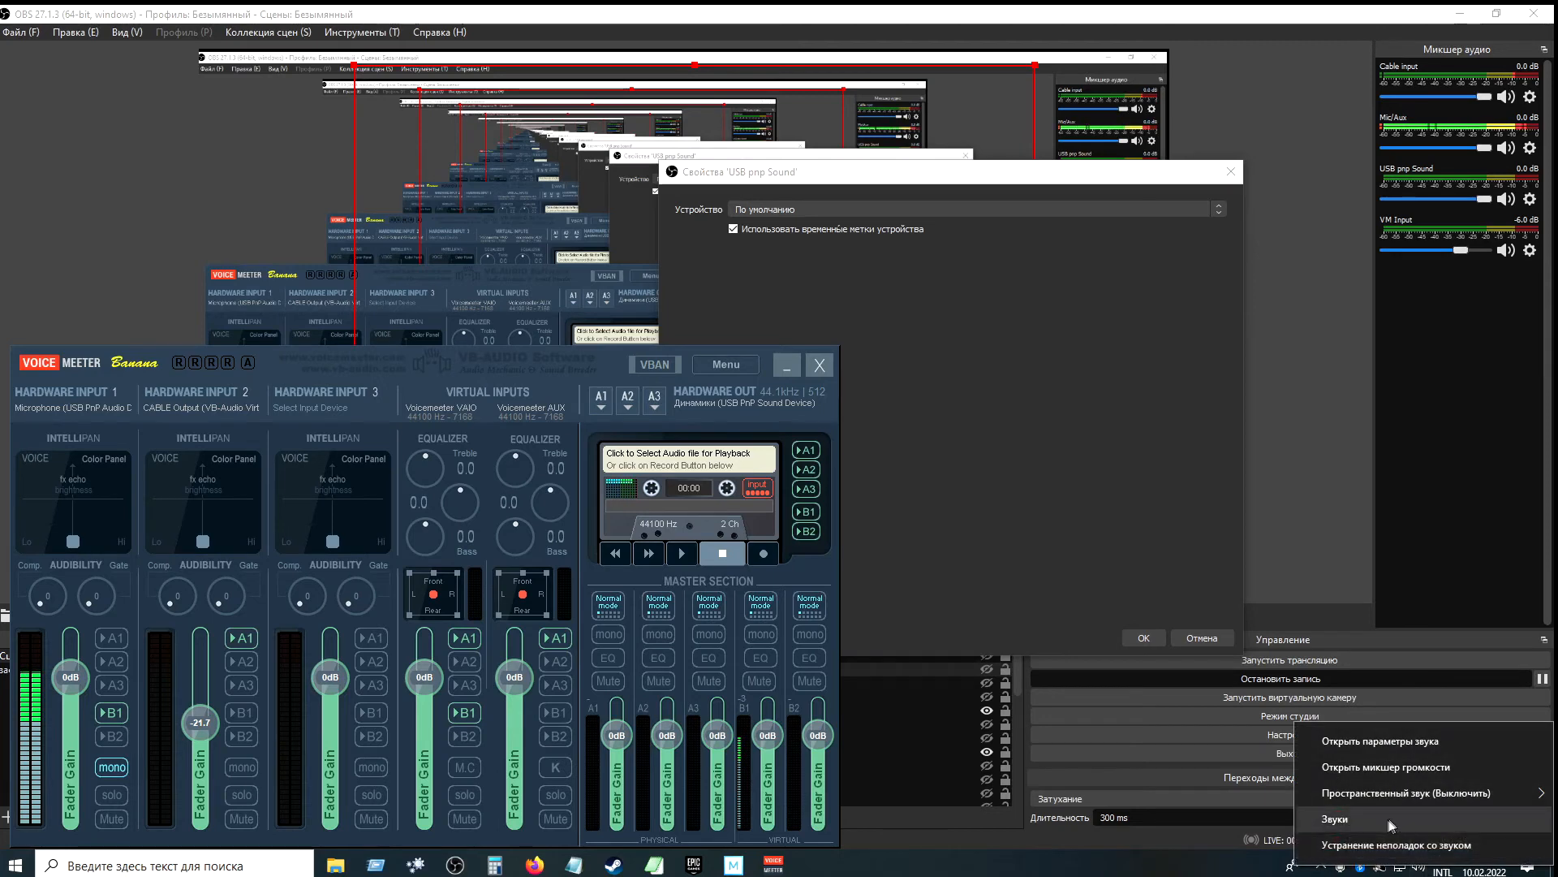
left_click(1390, 821)
left_click(119, 110)
left_click_drag(139, 86, 149, 6)
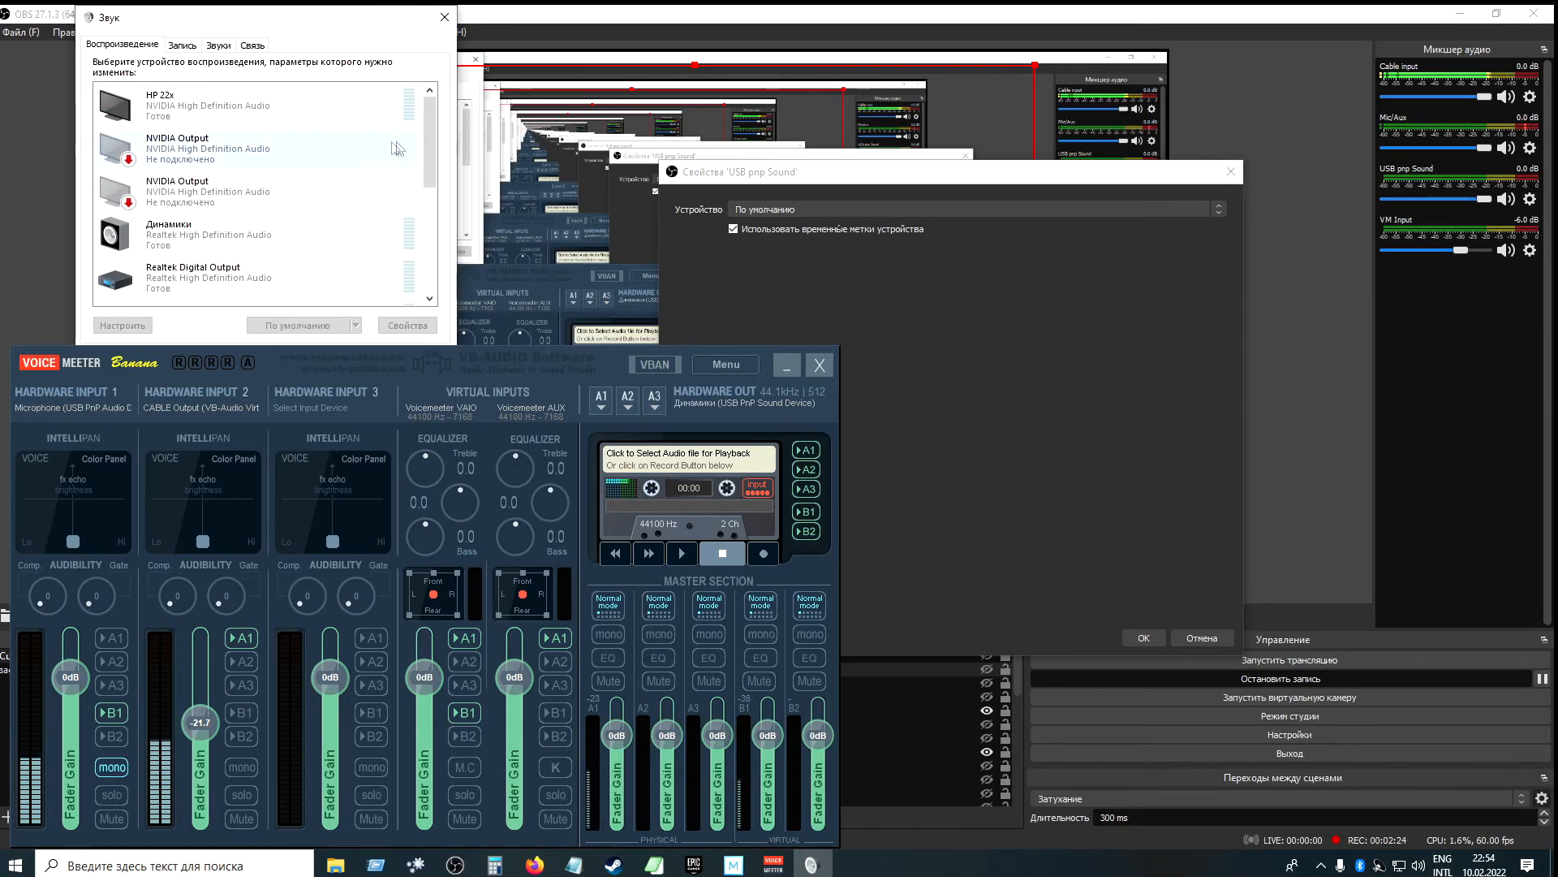
scroll(397, 148, "down", 5)
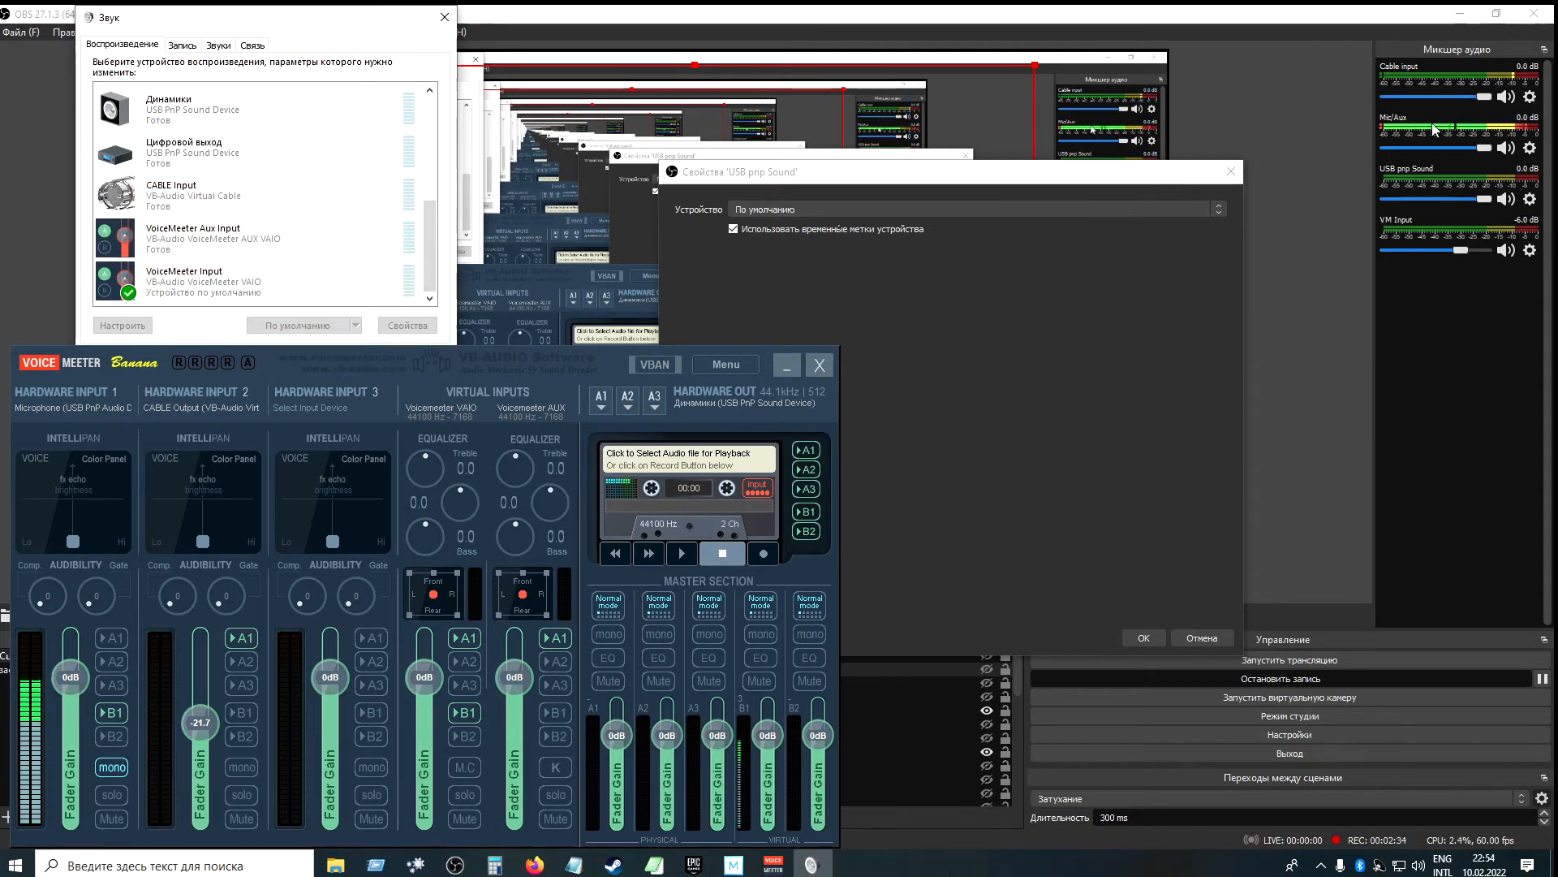
left_click(444, 17)
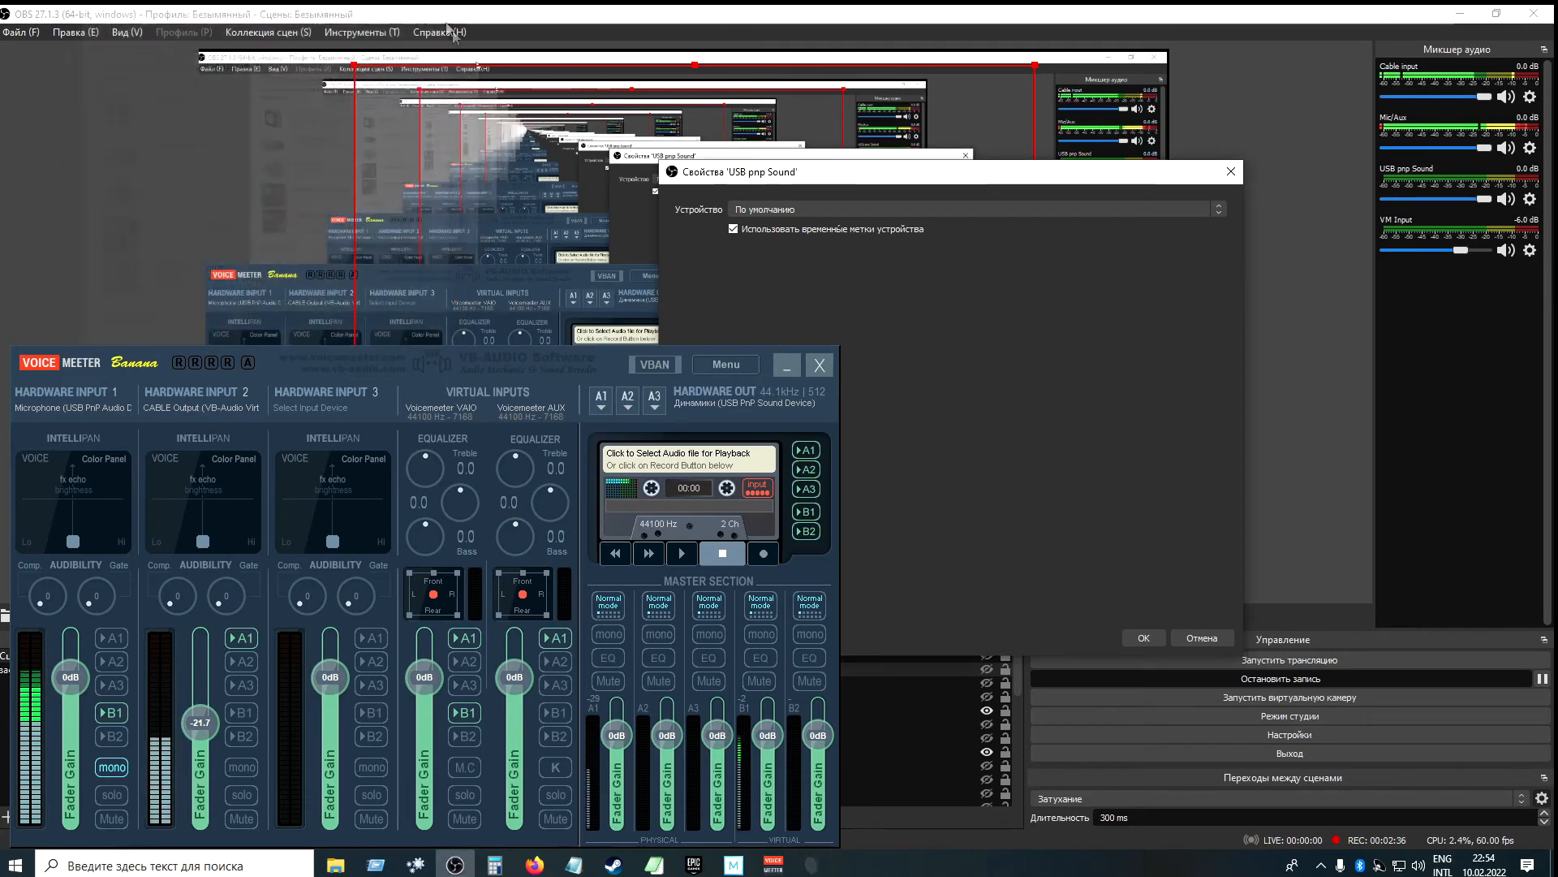
- Mute the Cable input source in the OBS audio mixer and close the USB pnp Sound properties
left_click(1506, 98)
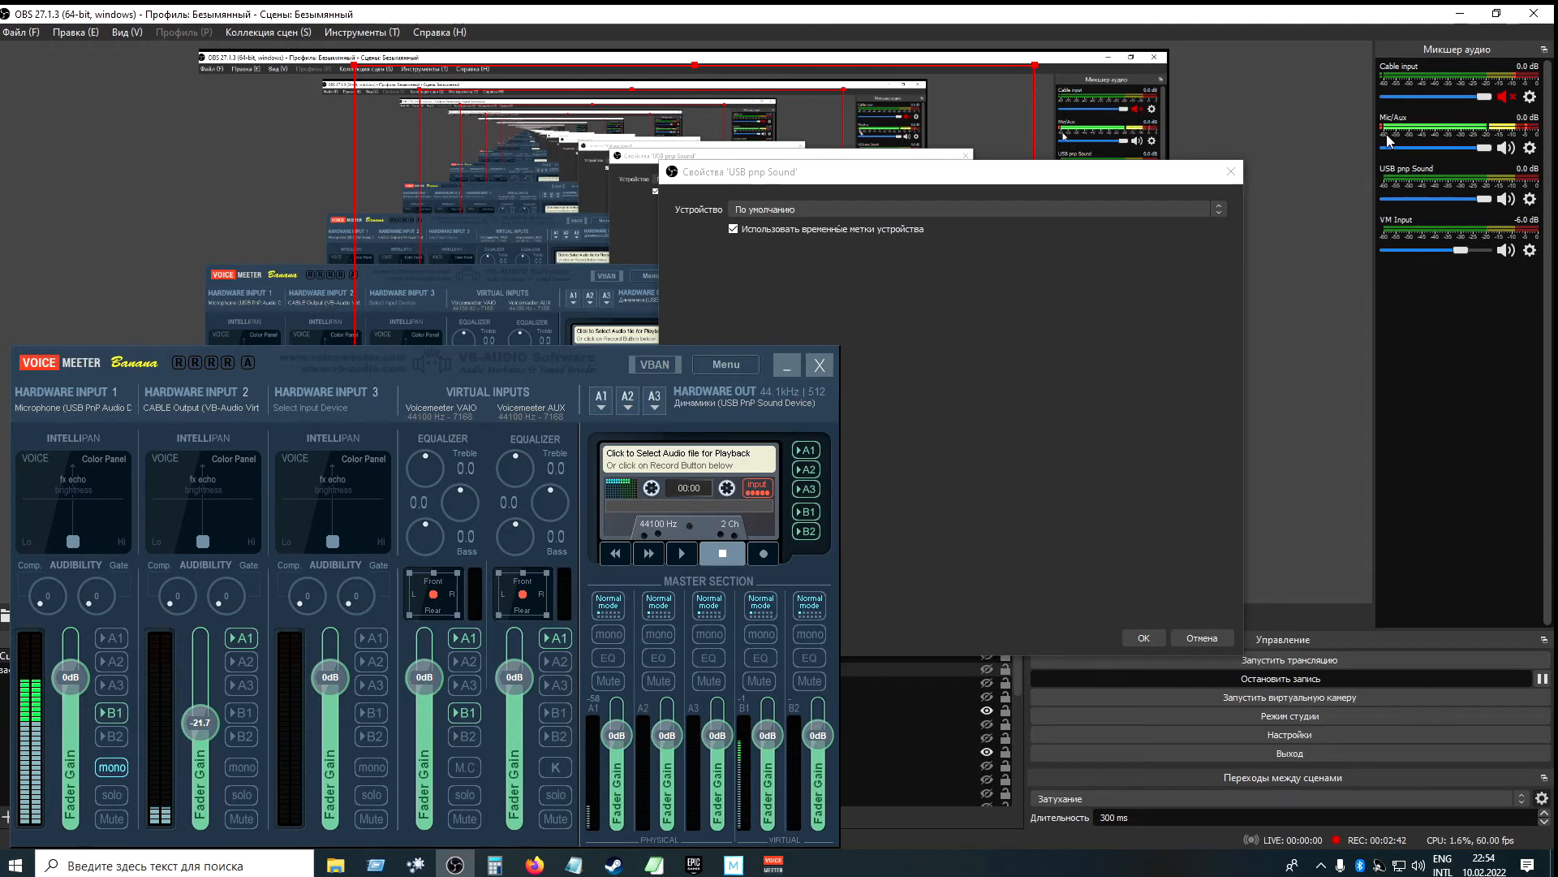
left_click(1230, 175)
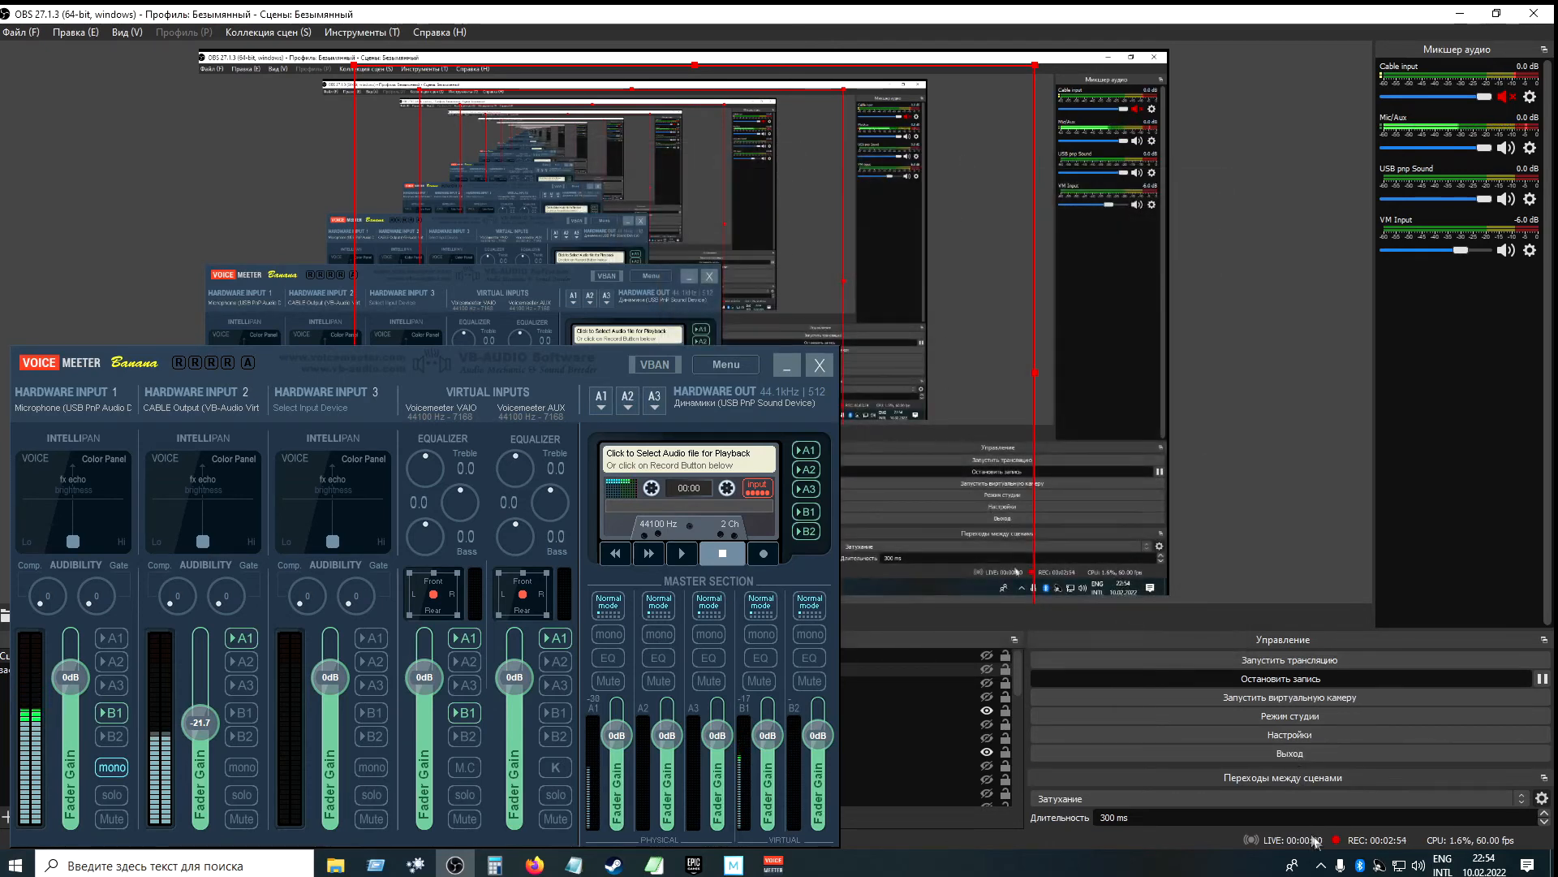
- Set Google Chrome's output device to CABLE Input (VB-Audio Virtual Cable) in the Windows app volume and device settings, and minimize the settings
right_click(1417, 865)
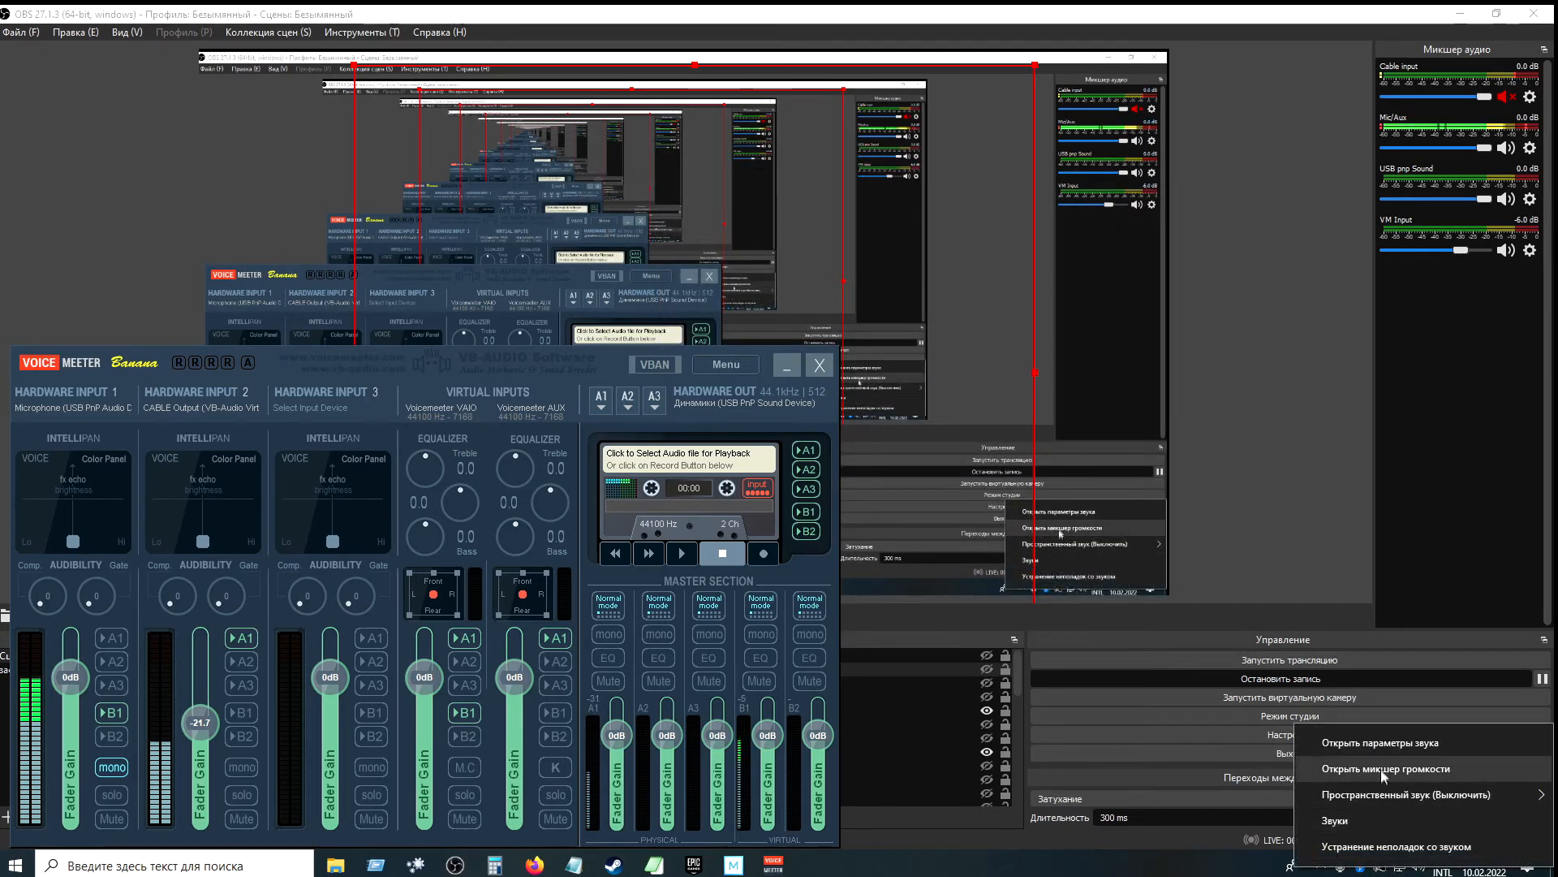
left_click(1379, 742)
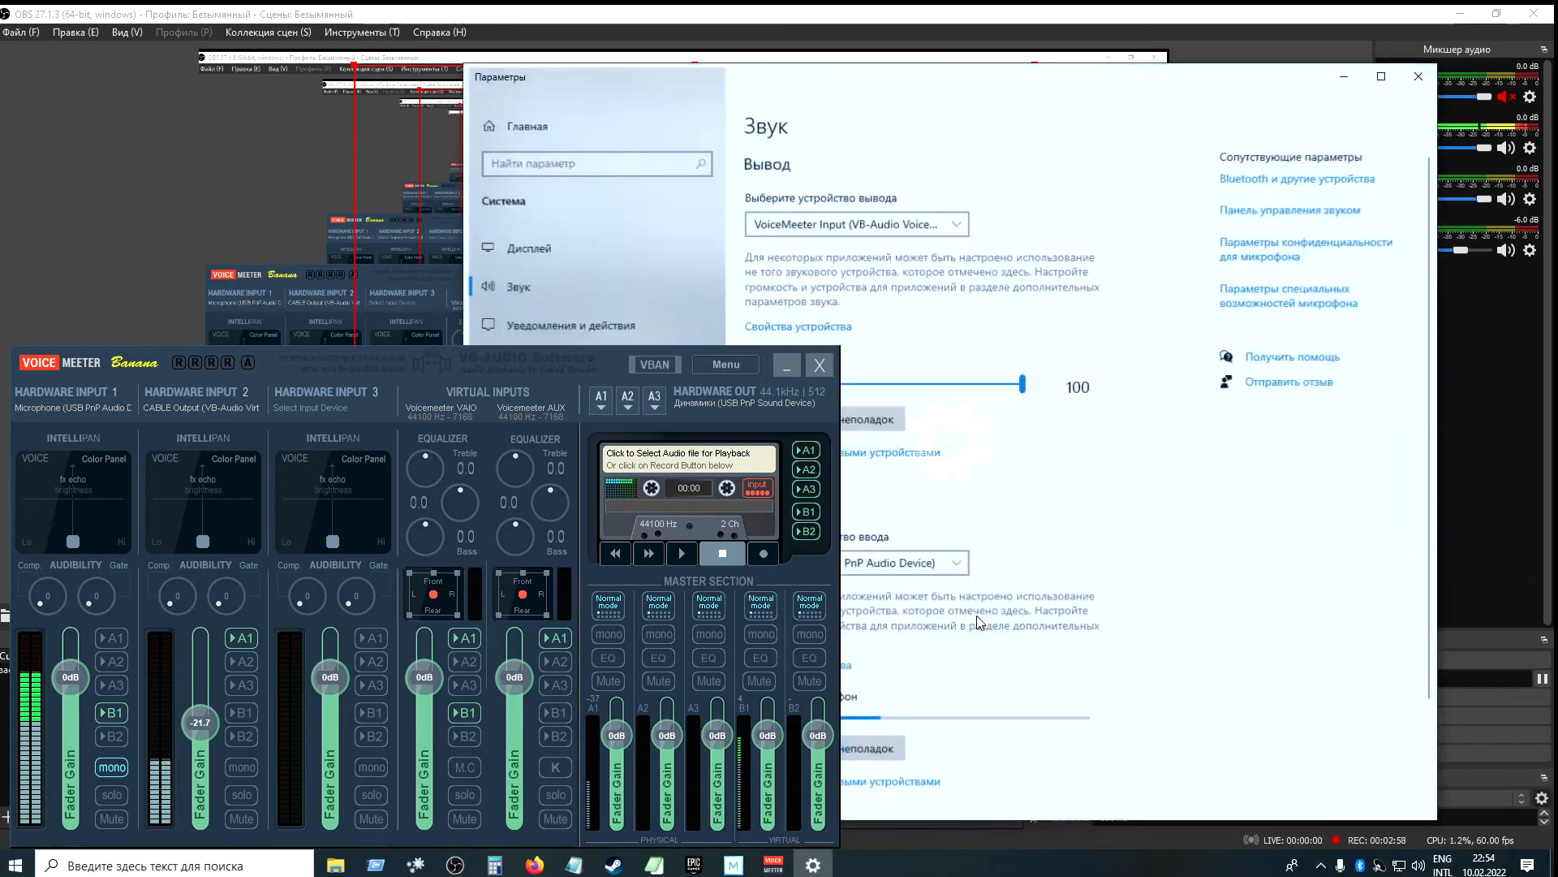
left_click(786, 367)
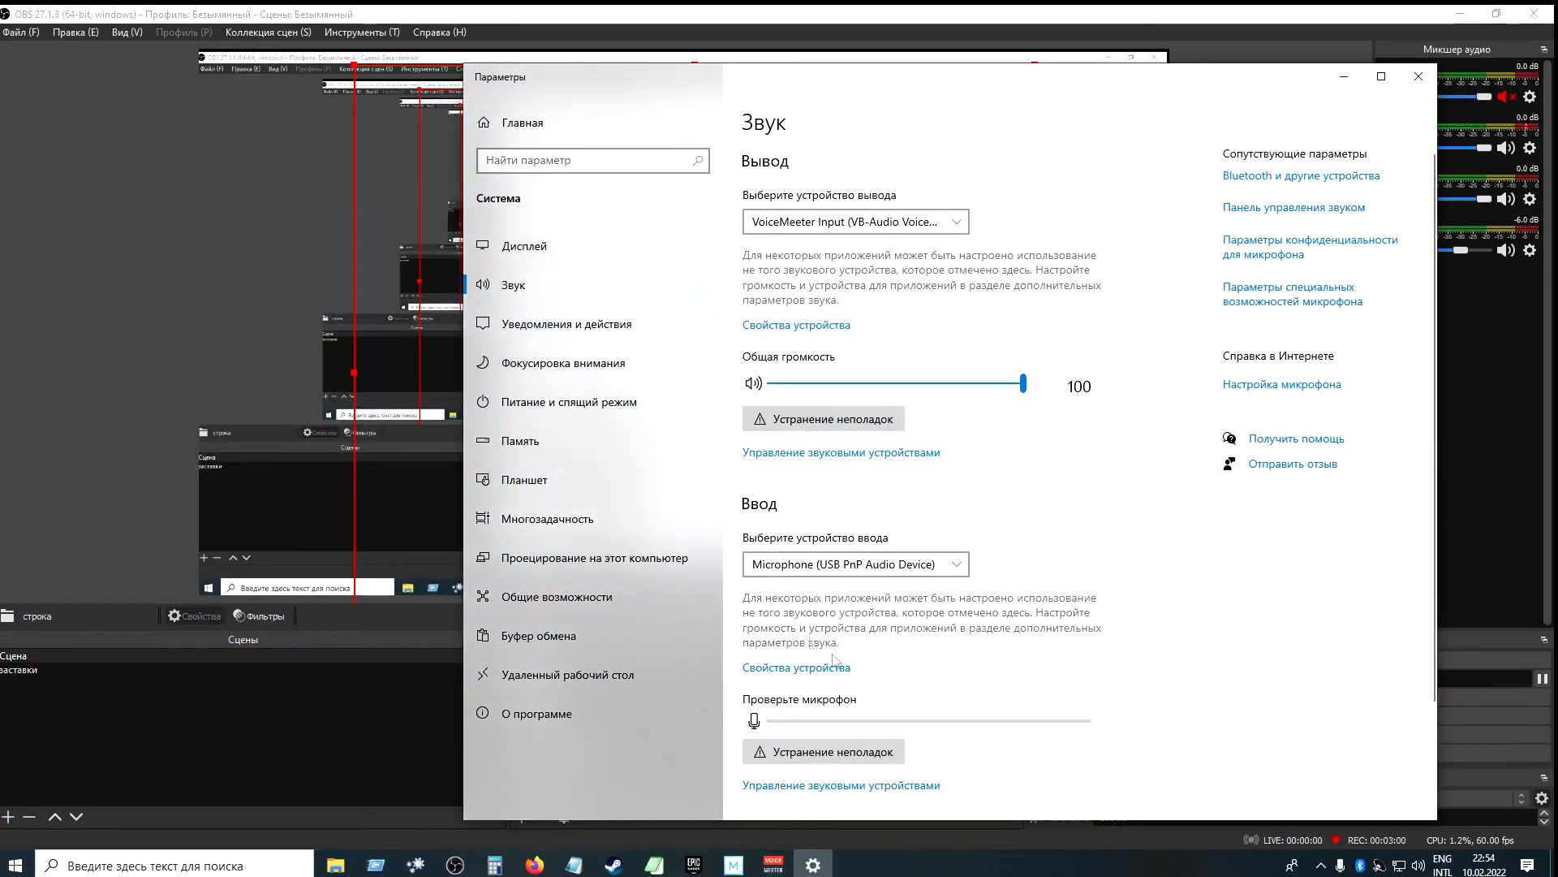
scroll(906, 692, "down", 3)
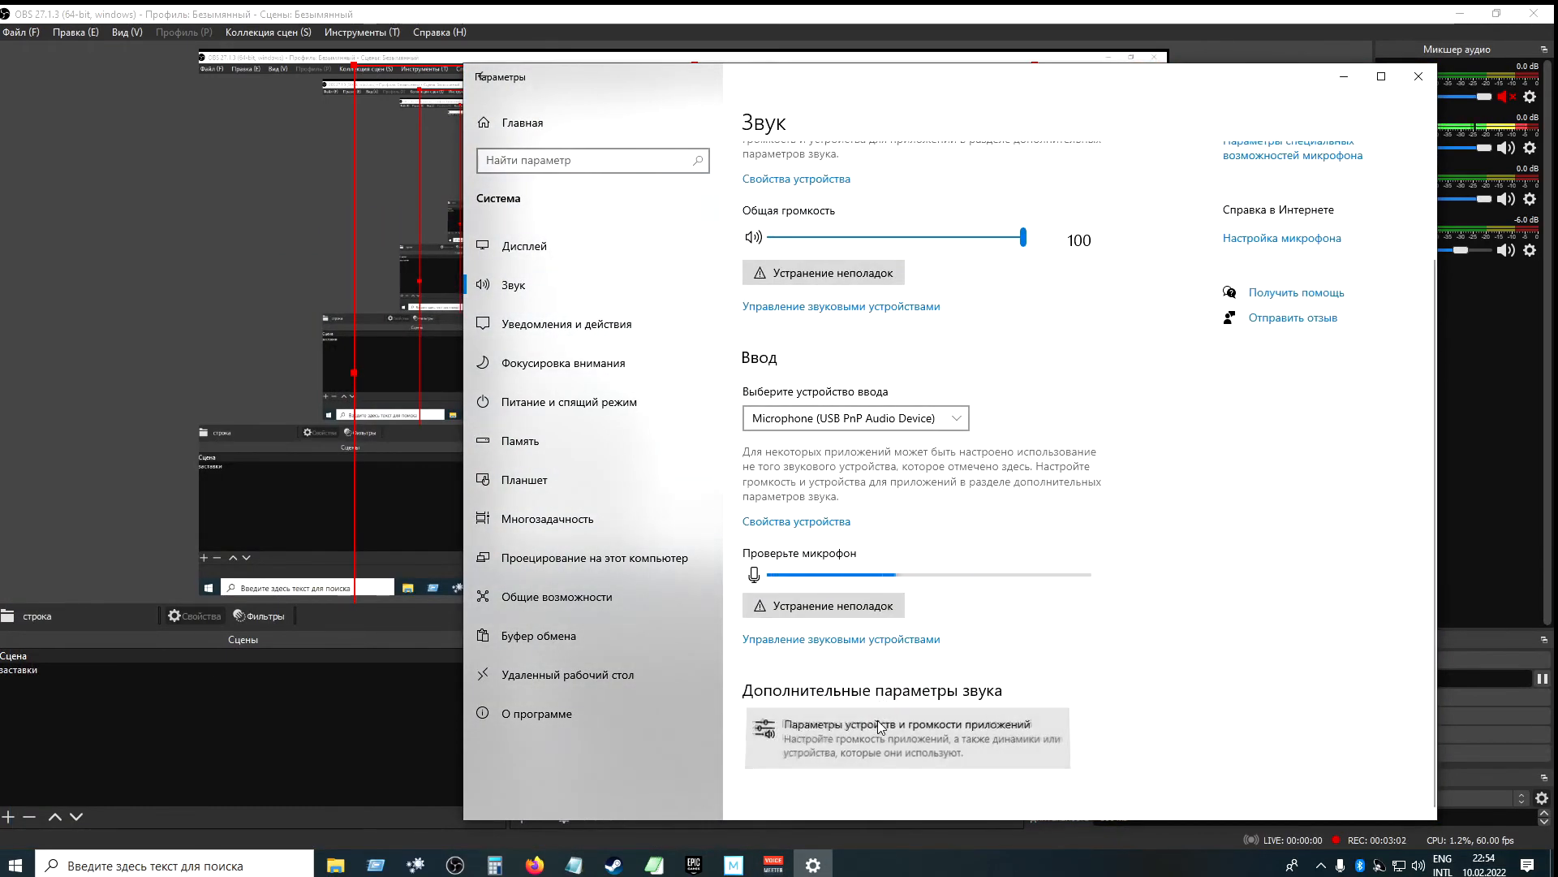
left_click(889, 730)
scroll(730, 568, "down", 2)
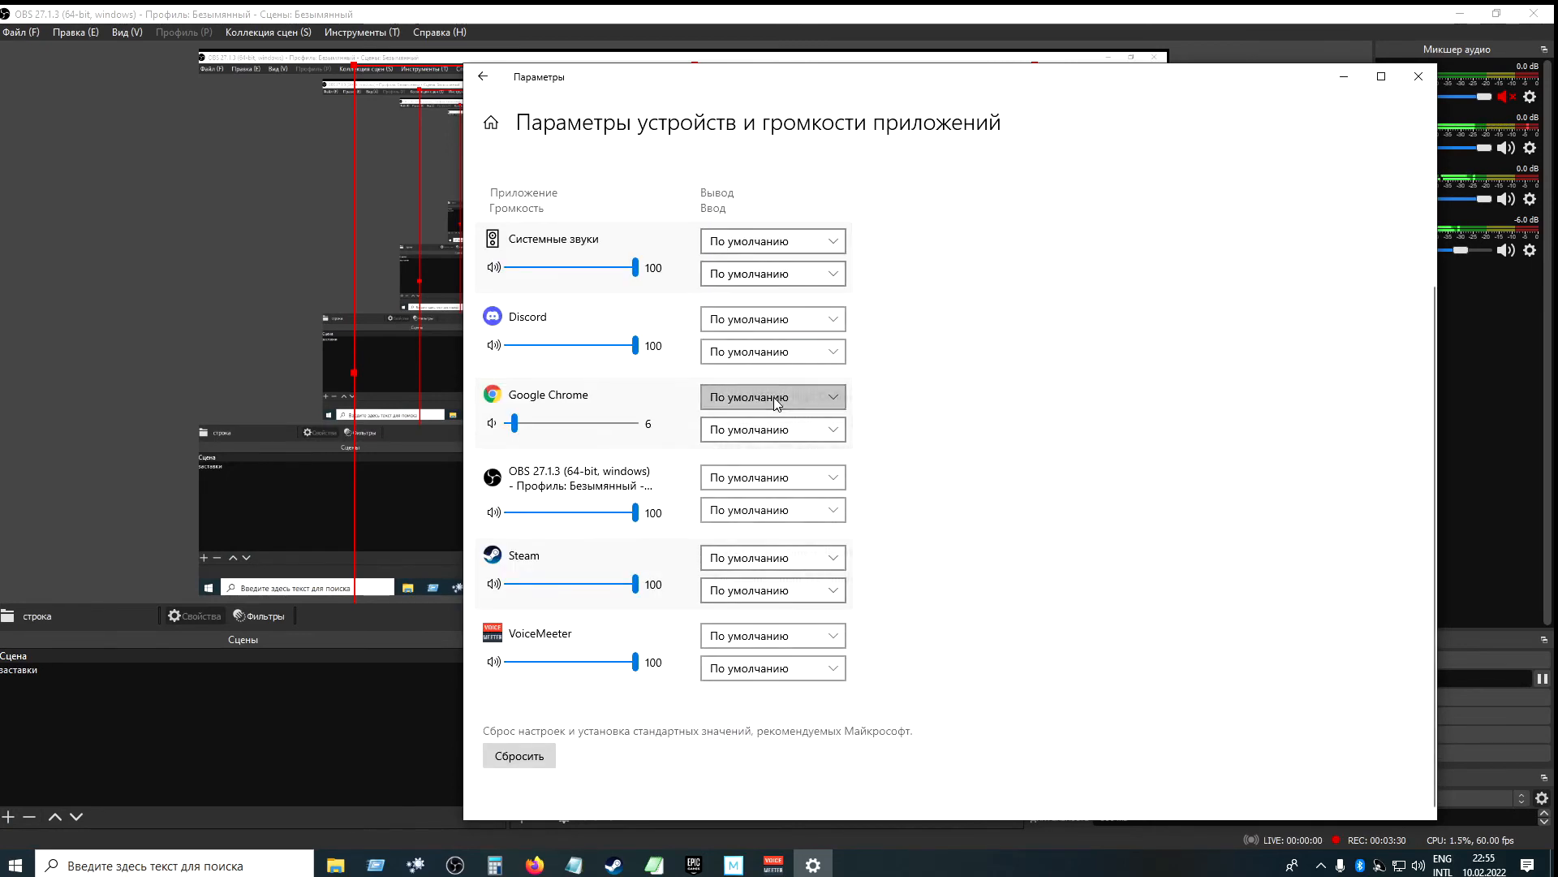
left_click(763, 397)
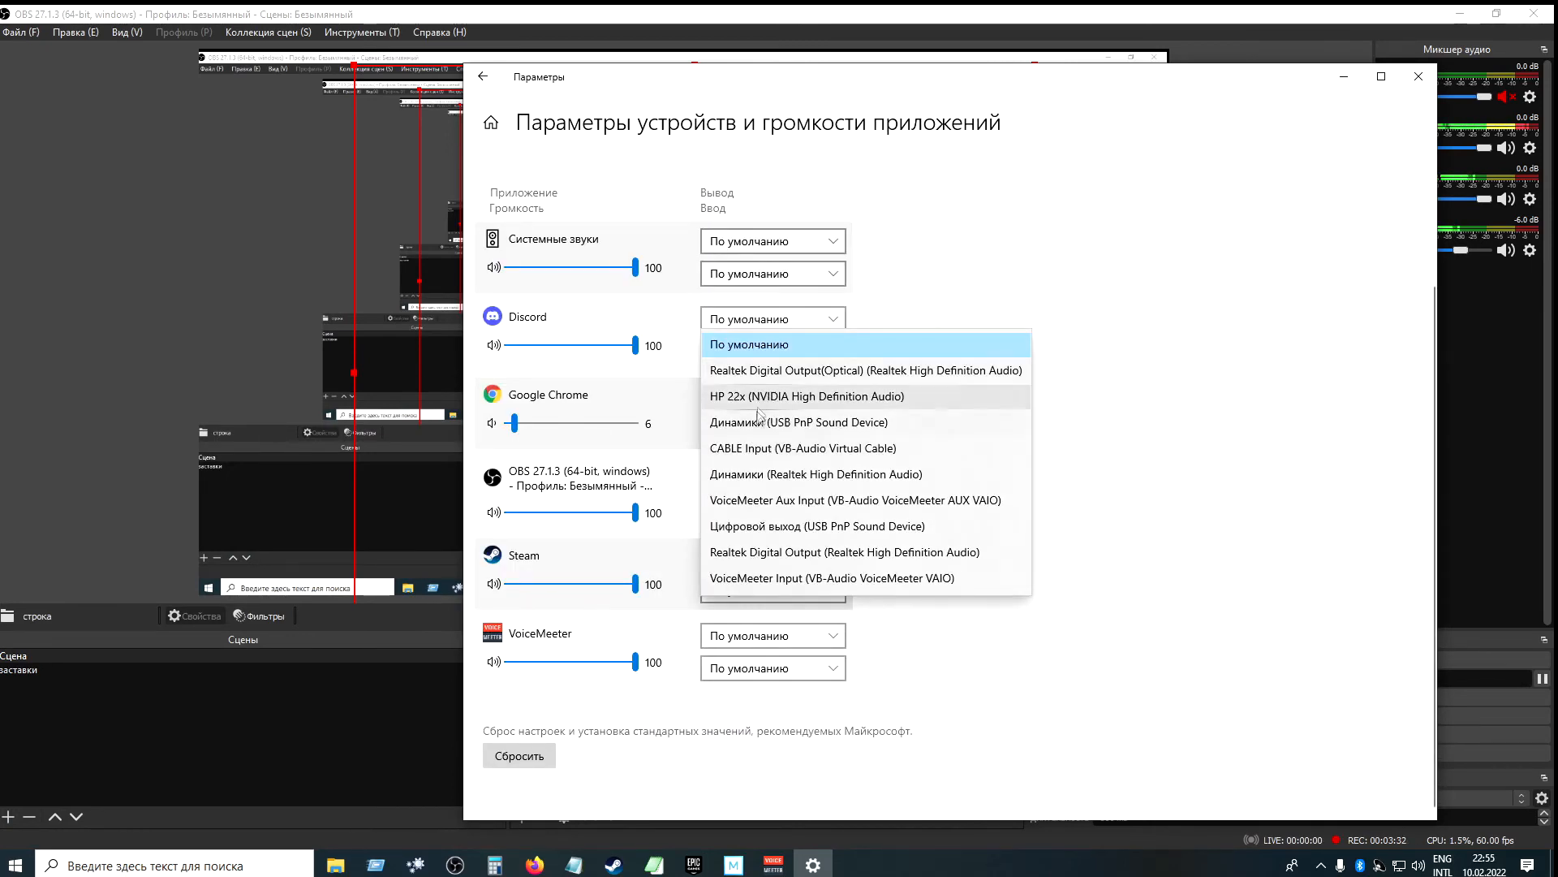
left_click(759, 448)
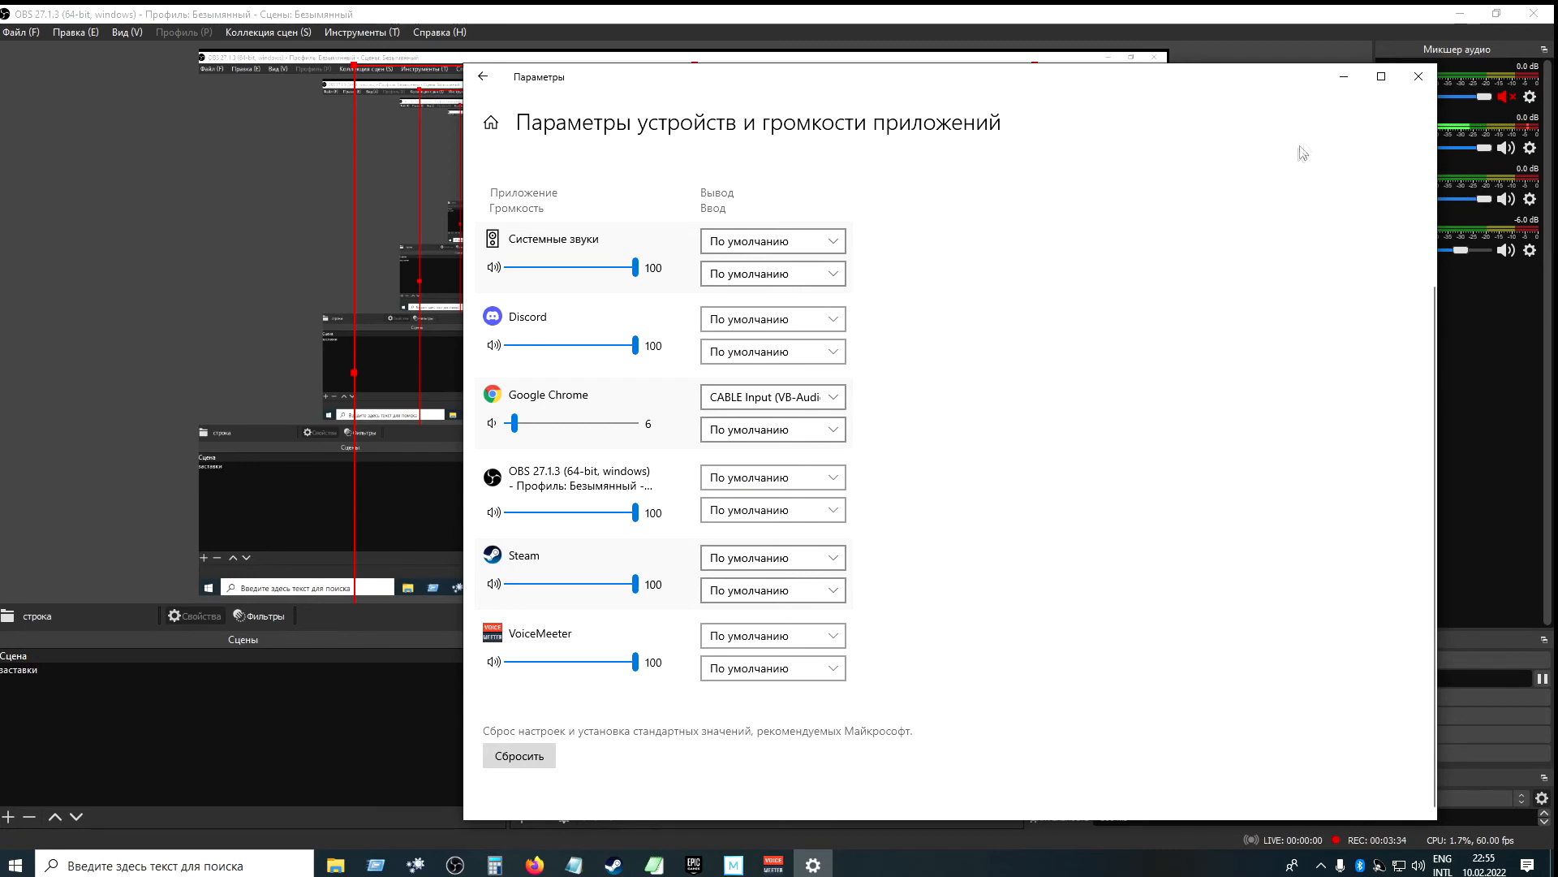
left_click(1344, 79)
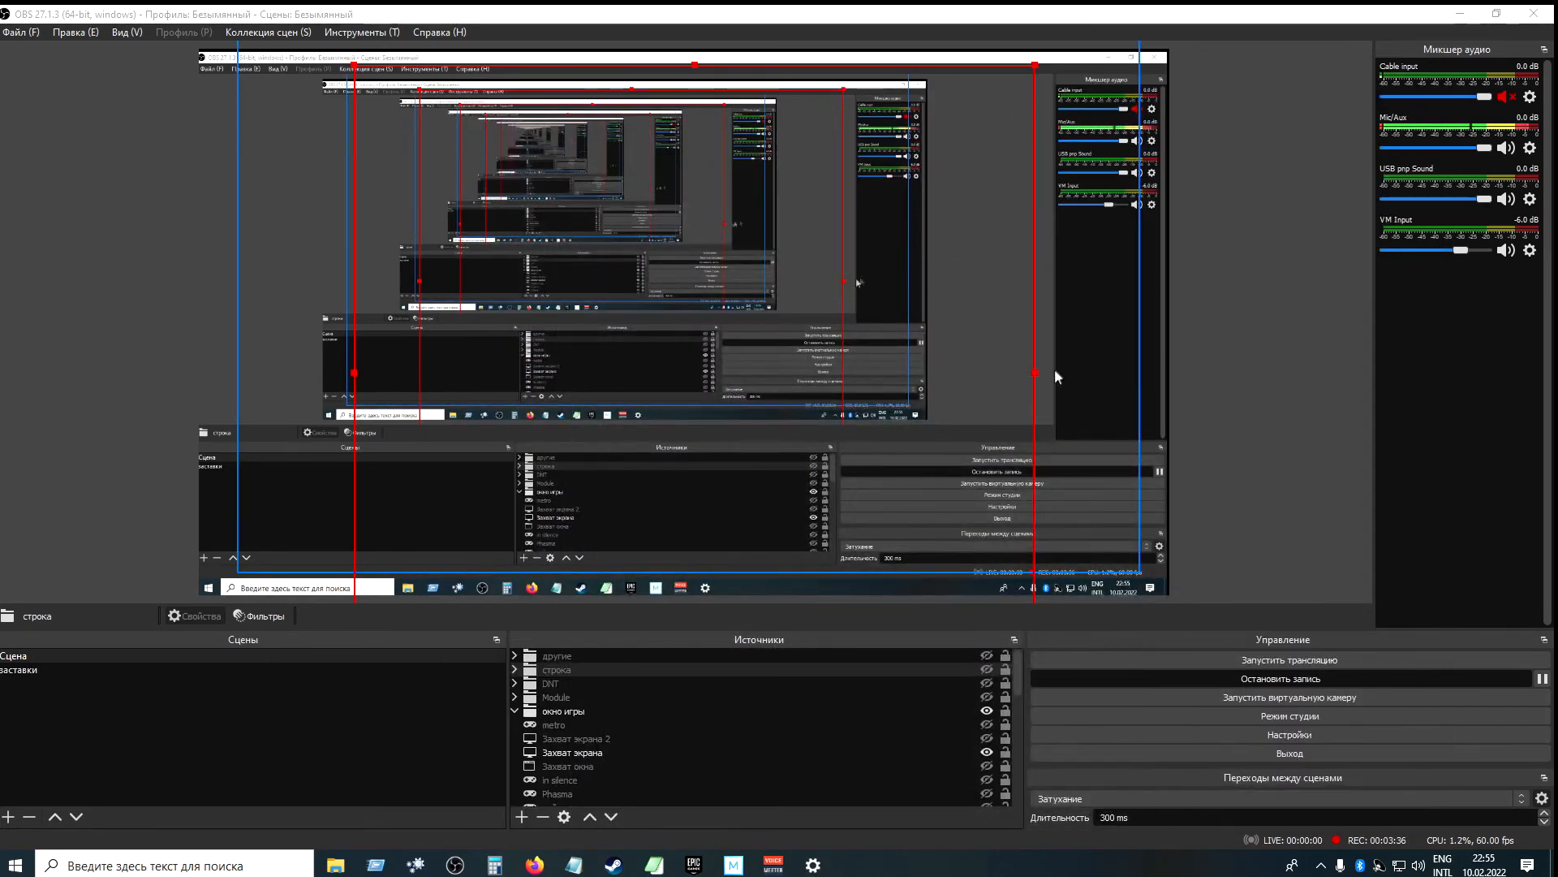
- Unmute the Cable input source in the OBS audio mixer briefly and mute it again
left_click(1506, 98)
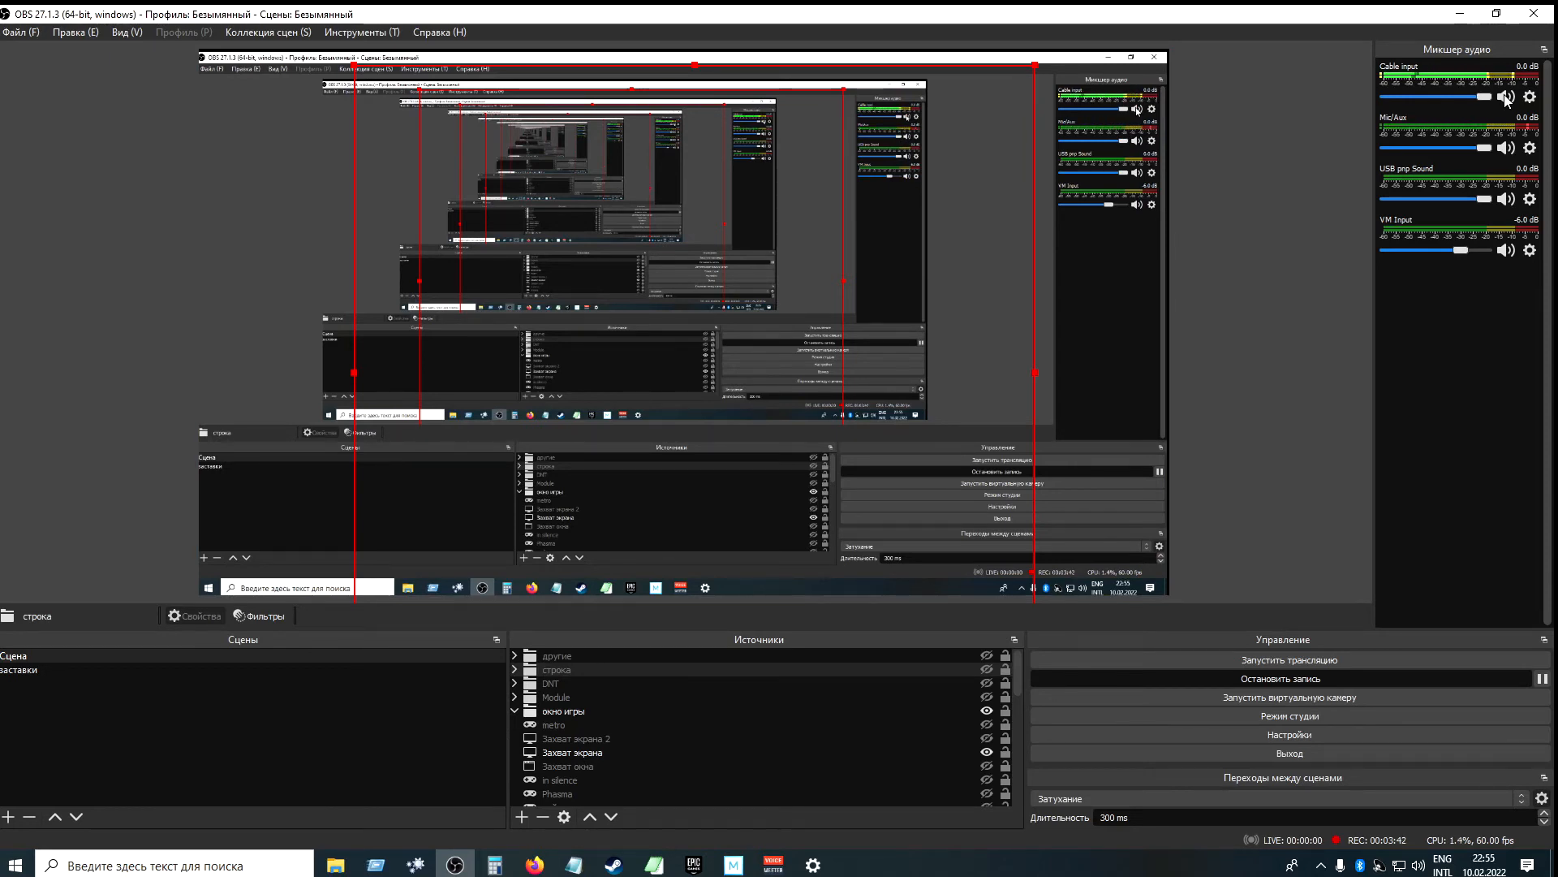
left_click(1507, 98)
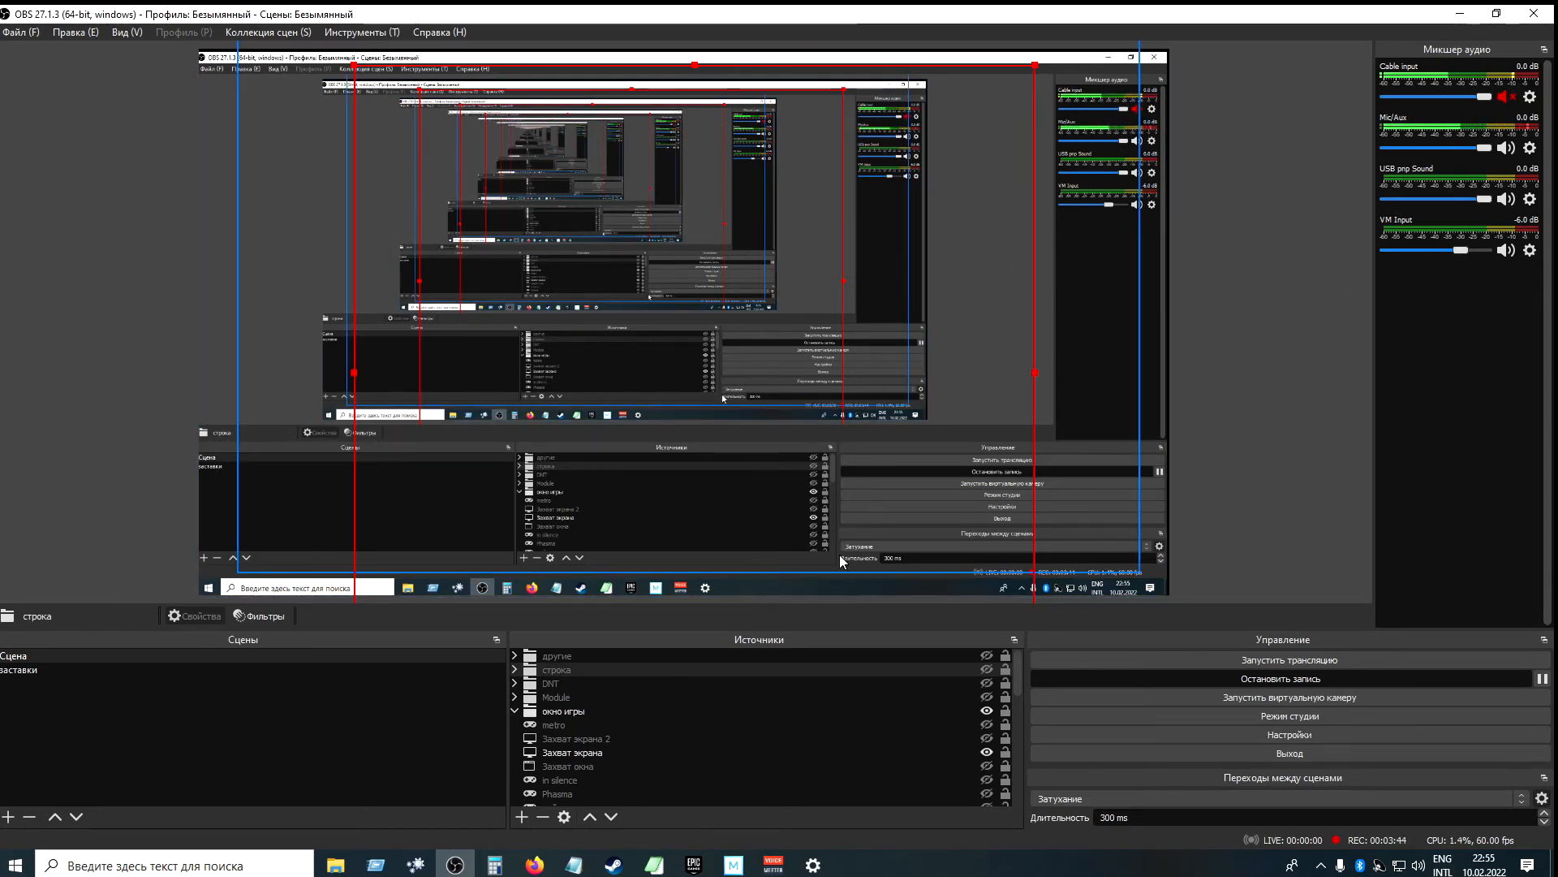
left_click(816, 754)
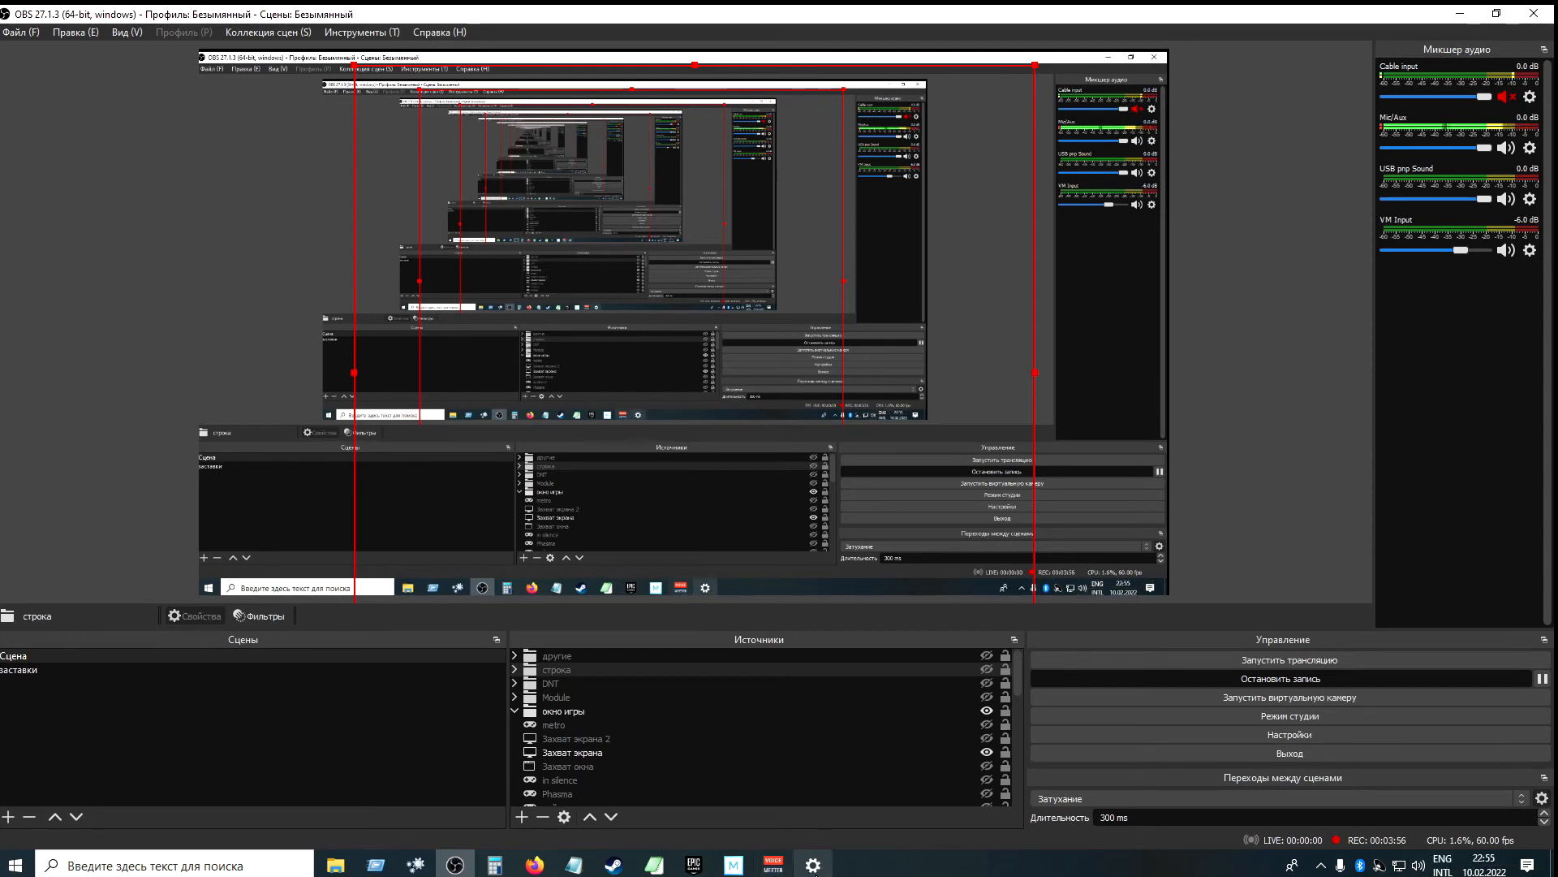
- Bring back the Windows app volume and device settings and examine the playback devices in the Sound dialog for the default one
left_click(813, 866)
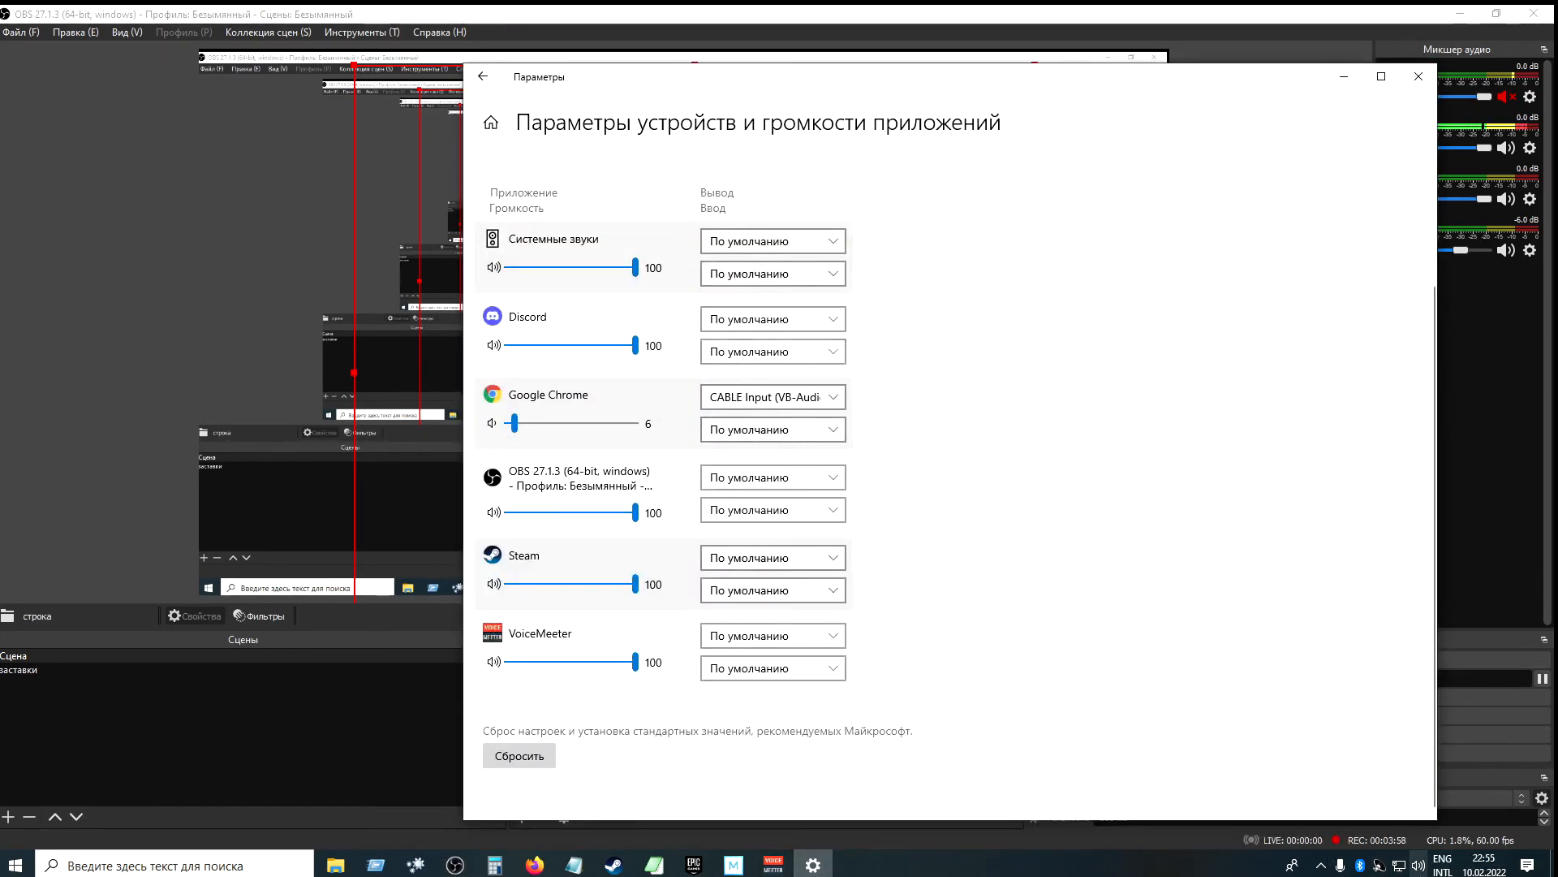
right_click(1419, 865)
left_click(1335, 821)
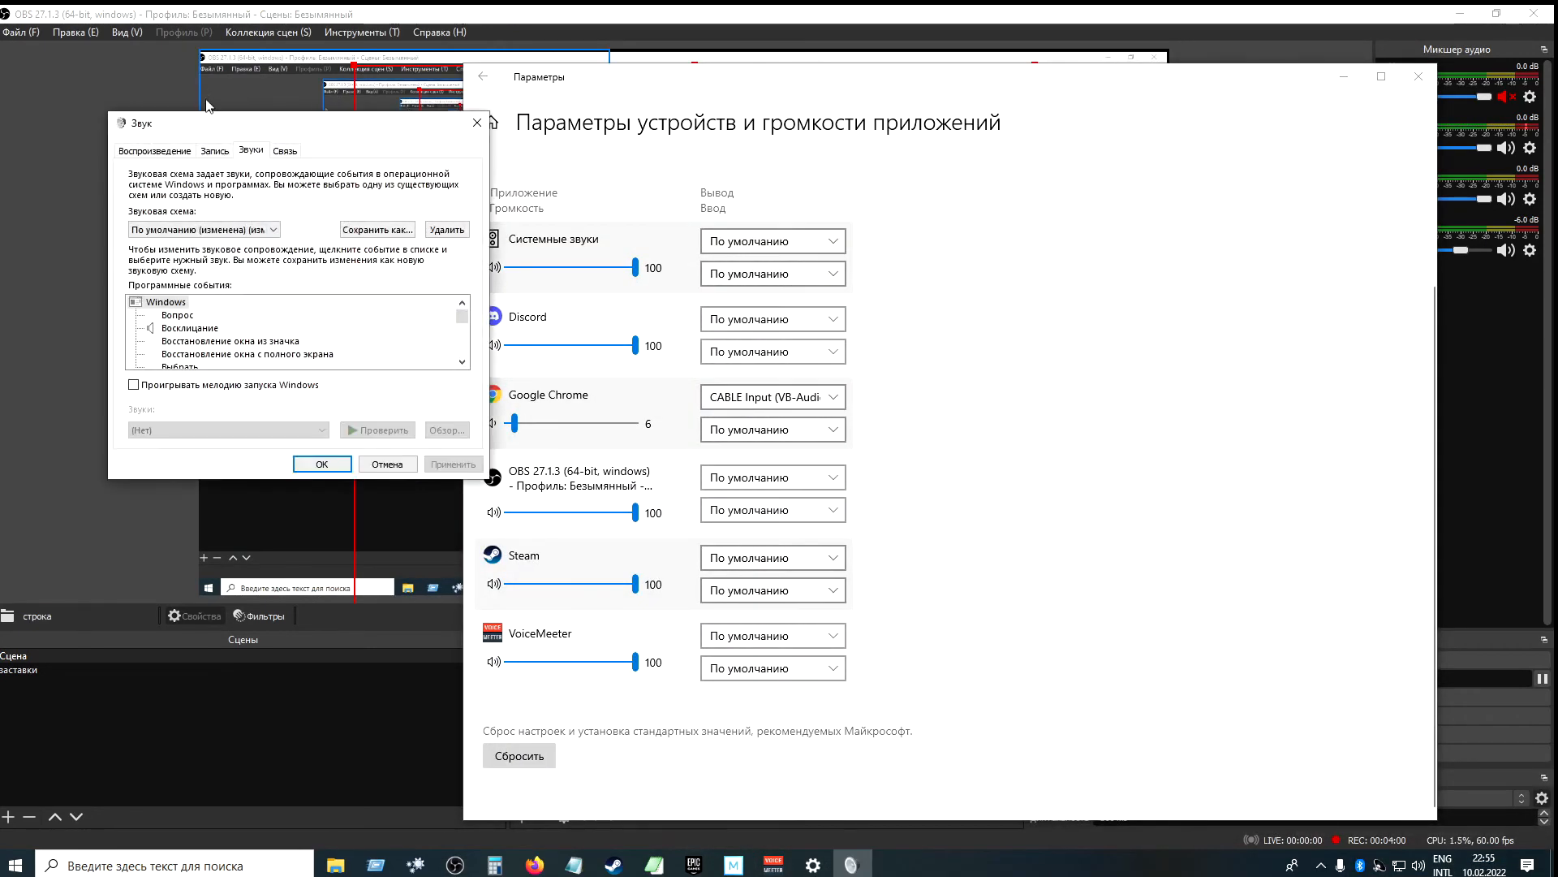
left_click_drag(461, 224, 462, 343)
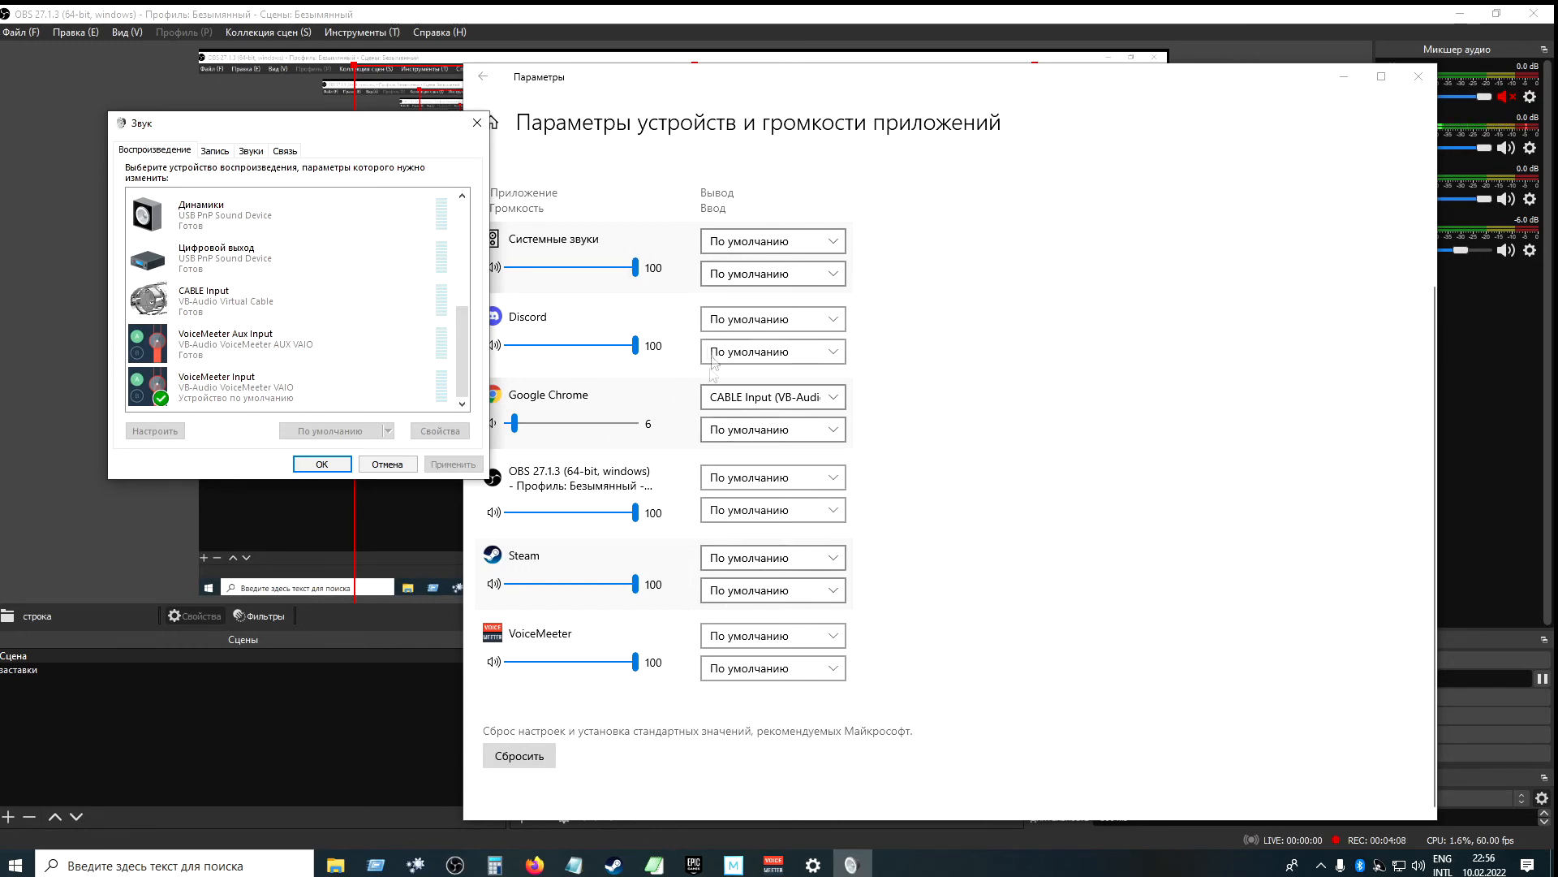
- Set Google Chrome's output device back to По умолчанию in the app volume and device settings, and close the settings
left_click(722, 397)
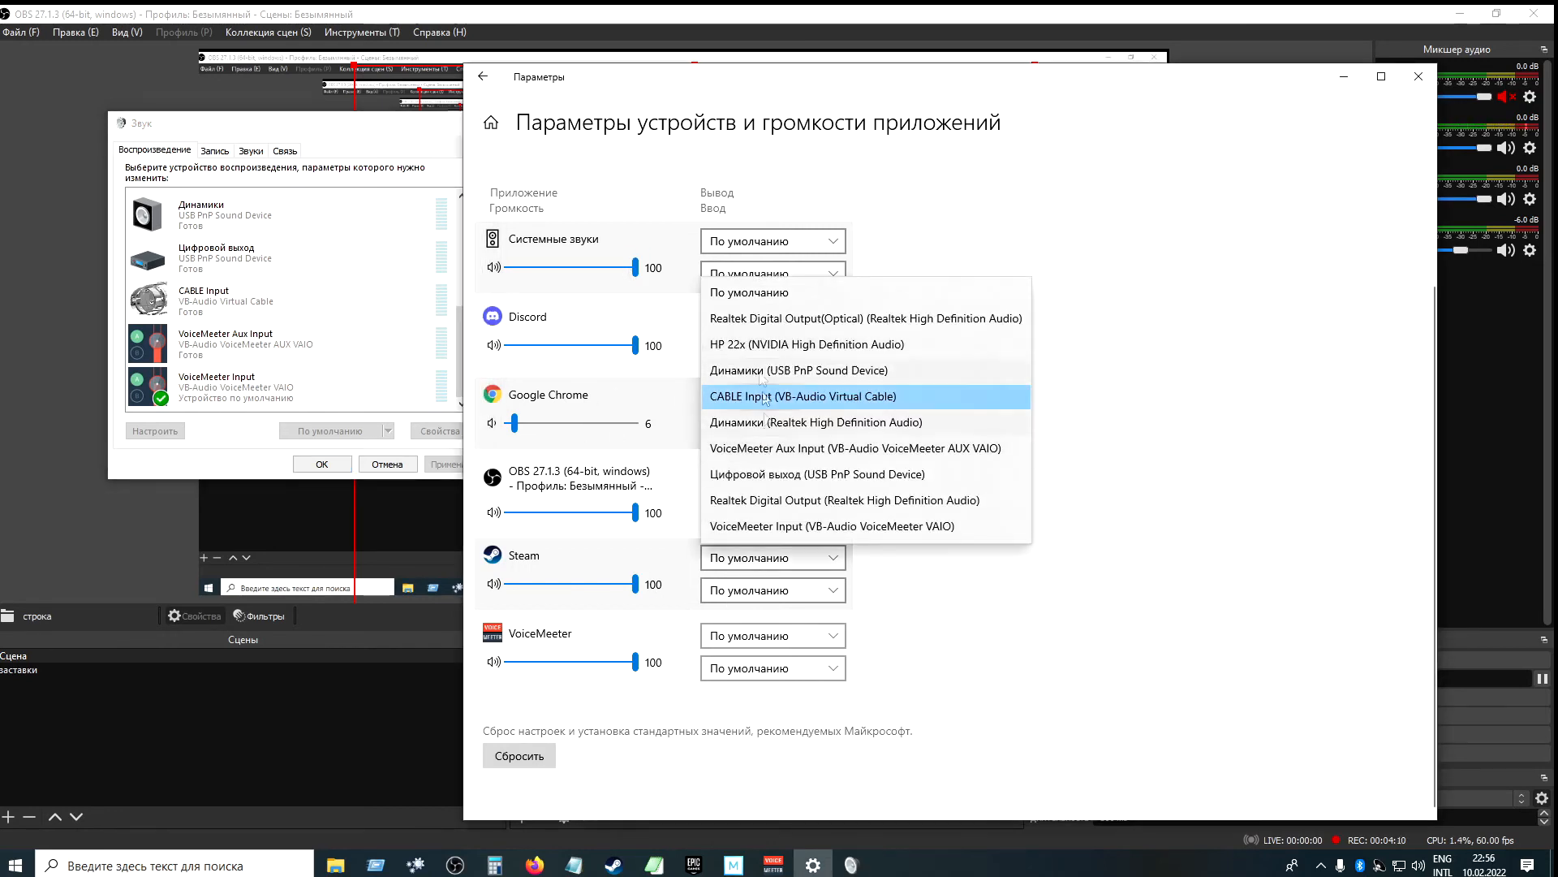
left_click(972, 299)
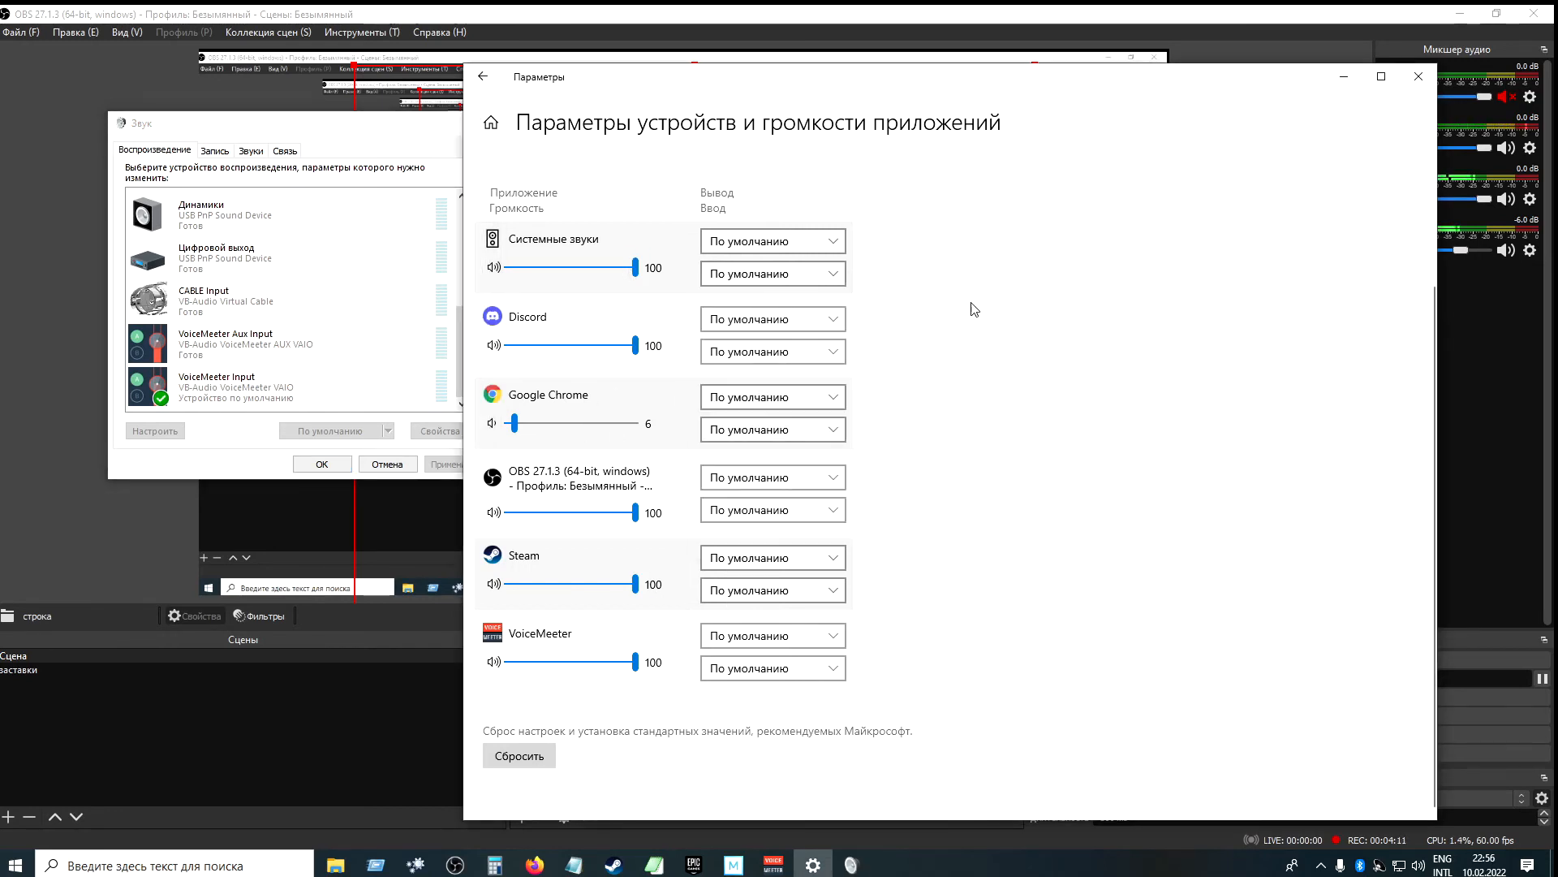
left_click(1419, 76)
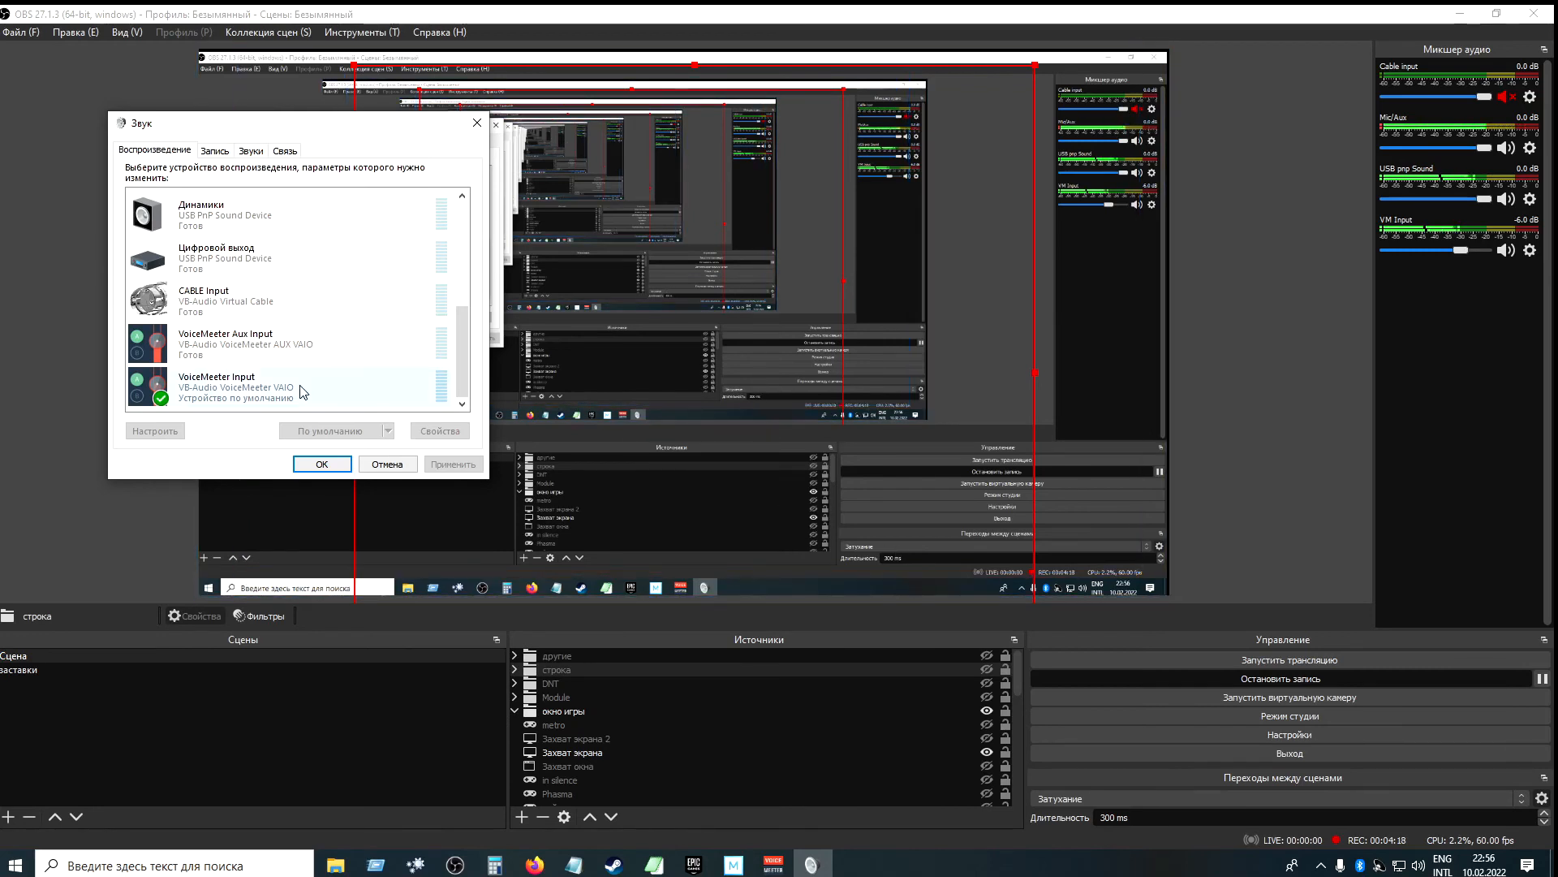
- Select the VoiceMeeter Input playback device, switch to VoiceMeeter Banana and assign CABLE Output (VB-Audio Virtual Cable) to Hardware Input 2
left_click(240, 395)
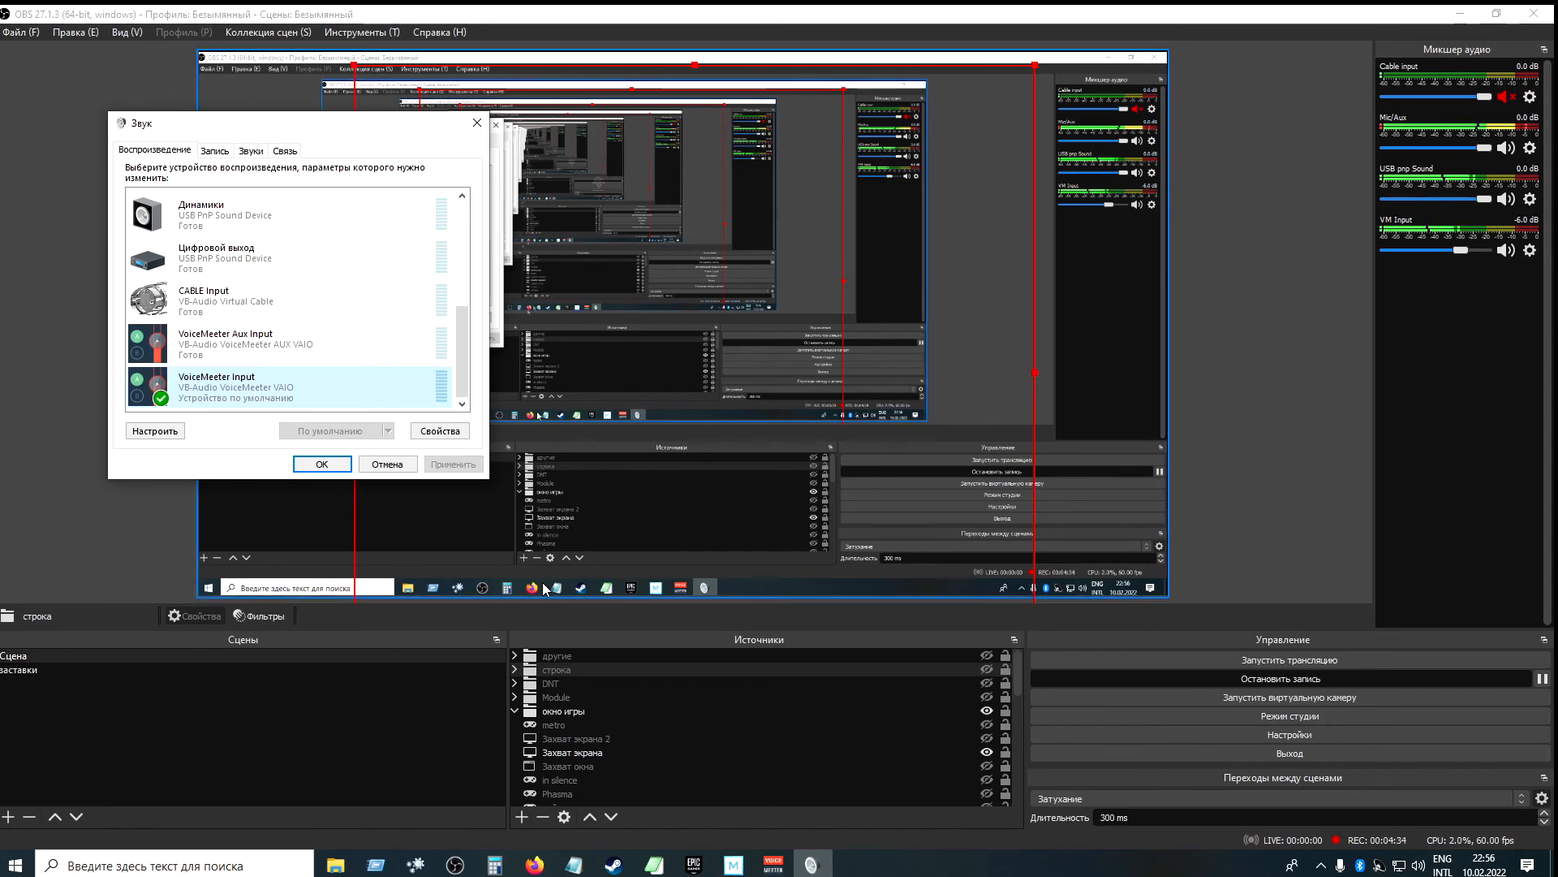
left_click(772, 865)
left_click(199, 406)
left_click(194, 631)
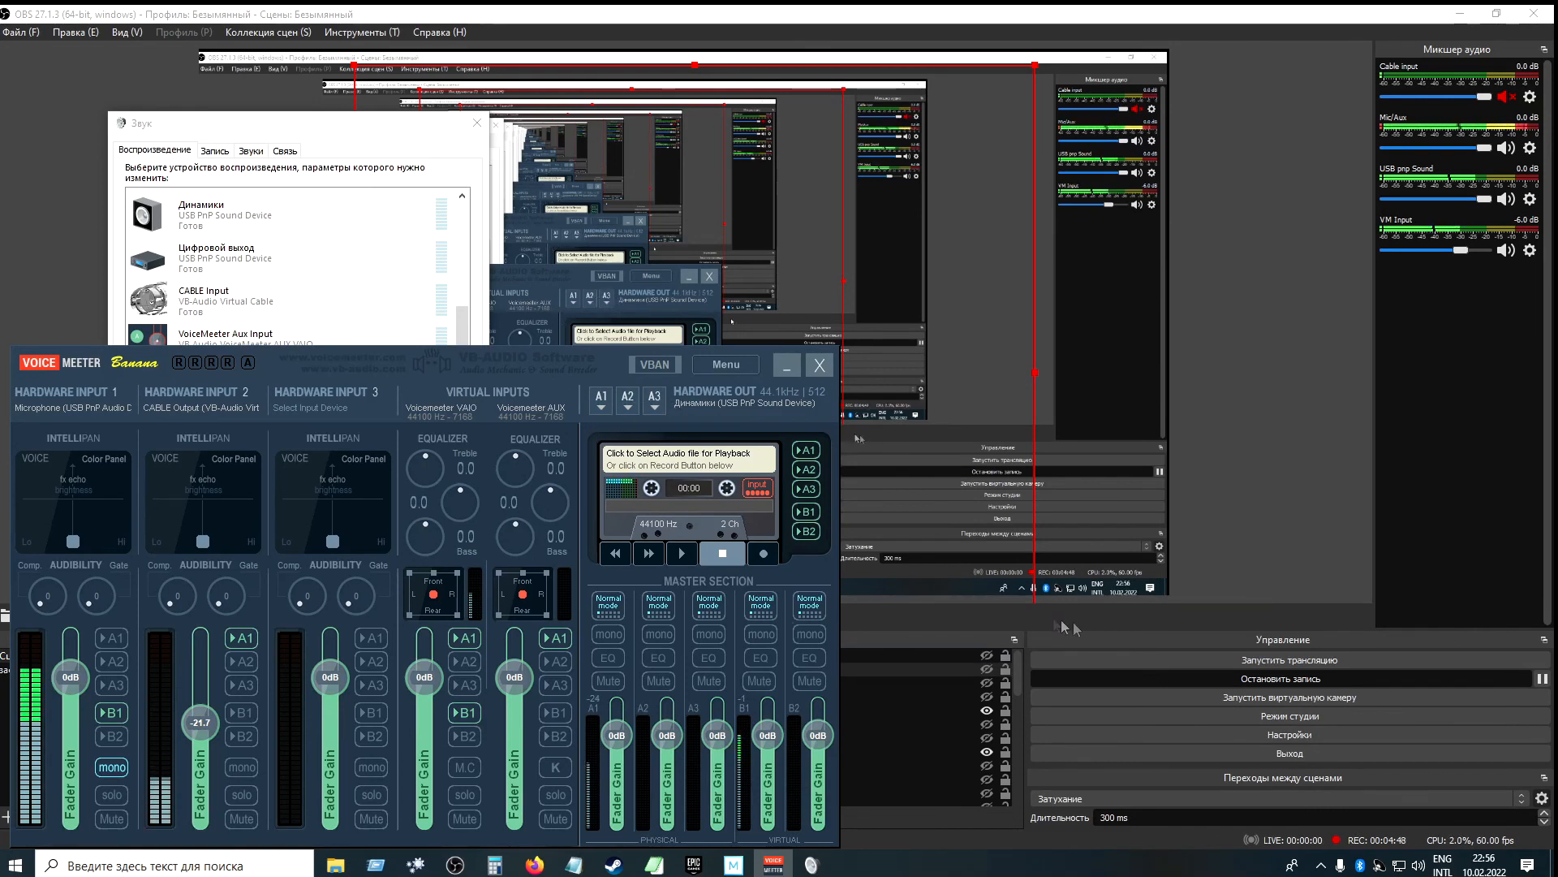
left_click(1159, 687)
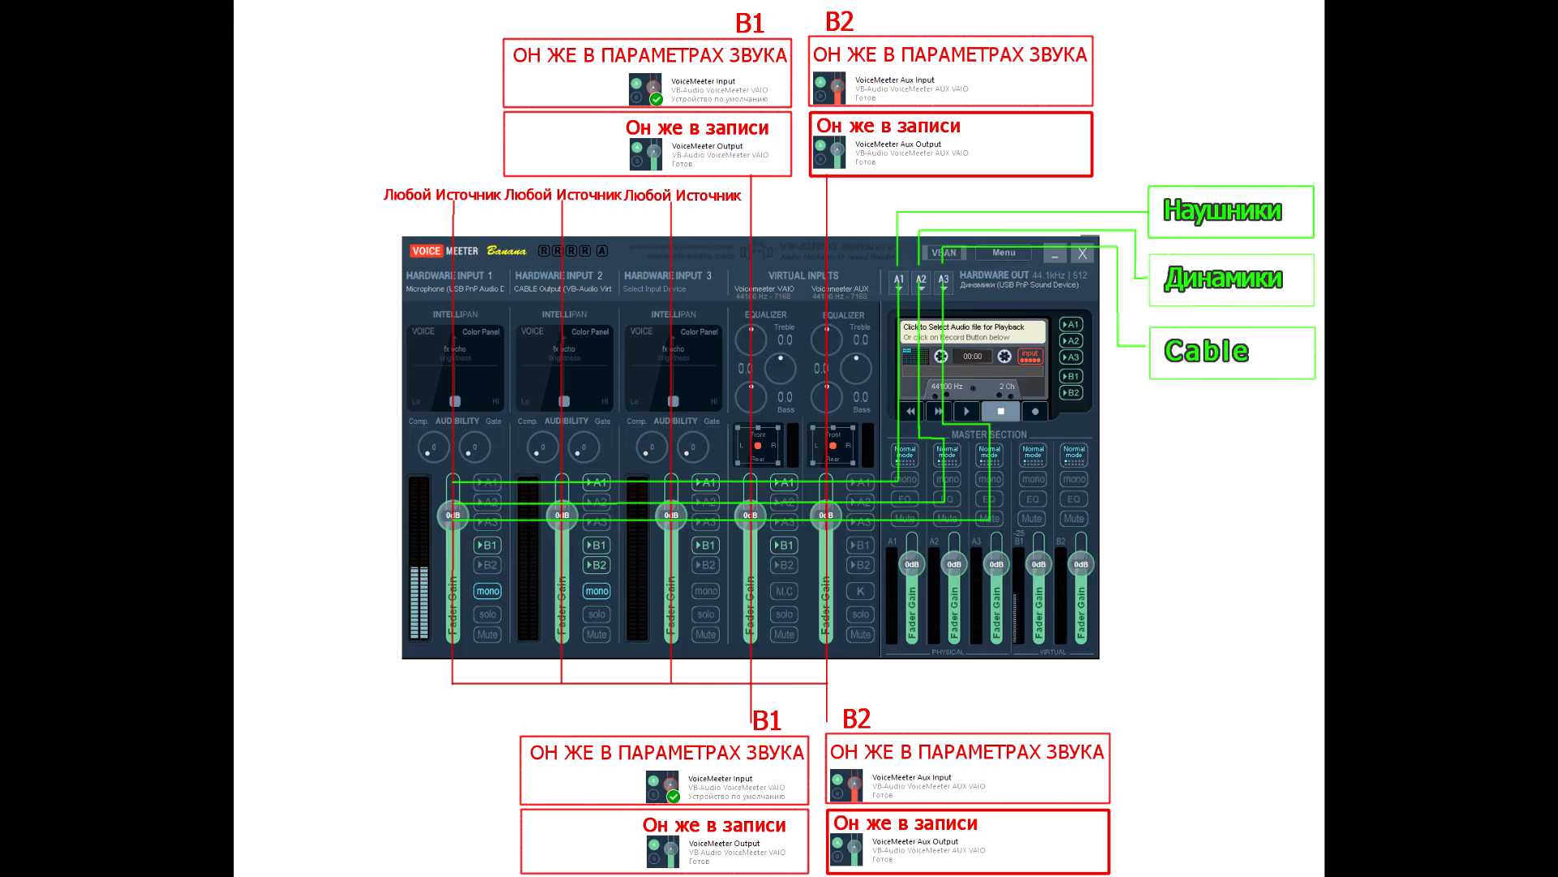